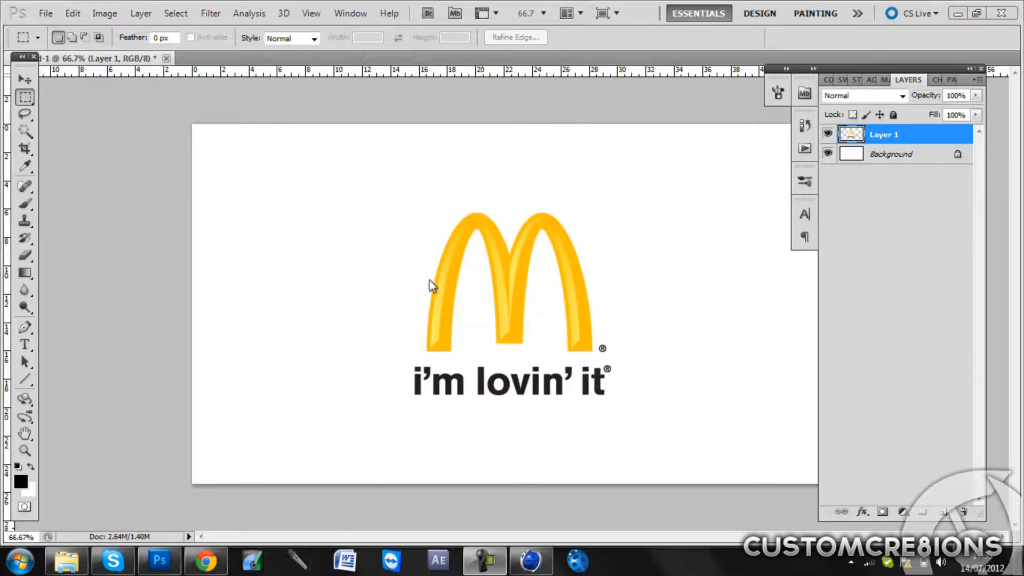
Step: View the light studio scene in Cinema 4D and the source logo image in Chrome, and return to Photoshop
click(525, 559)
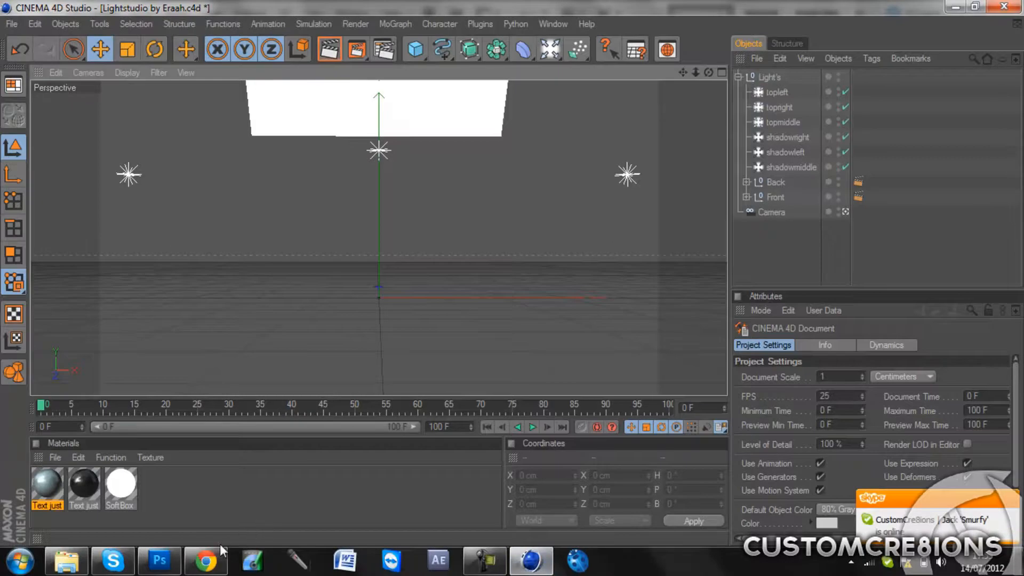
click(213, 565)
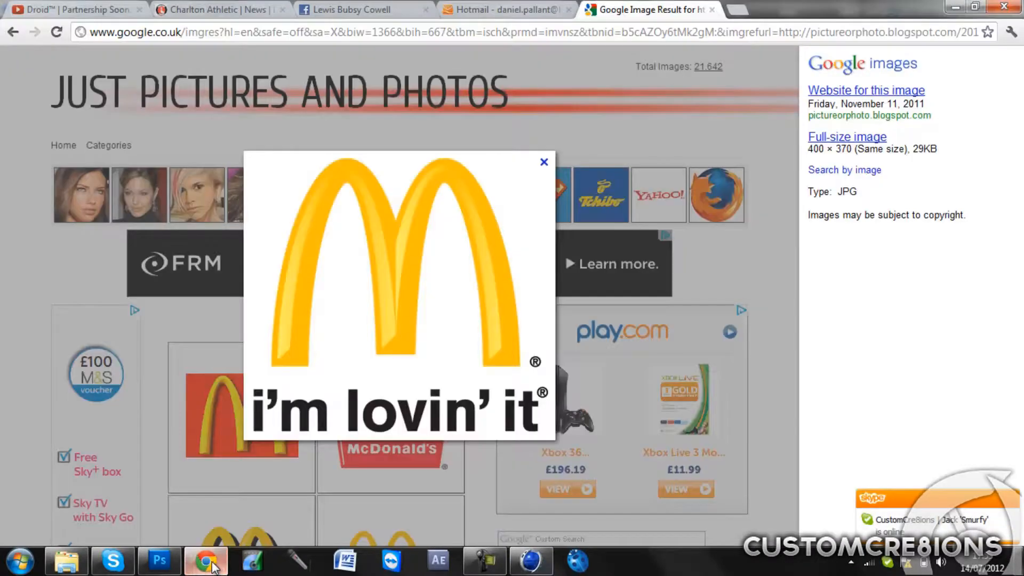
click(155, 565)
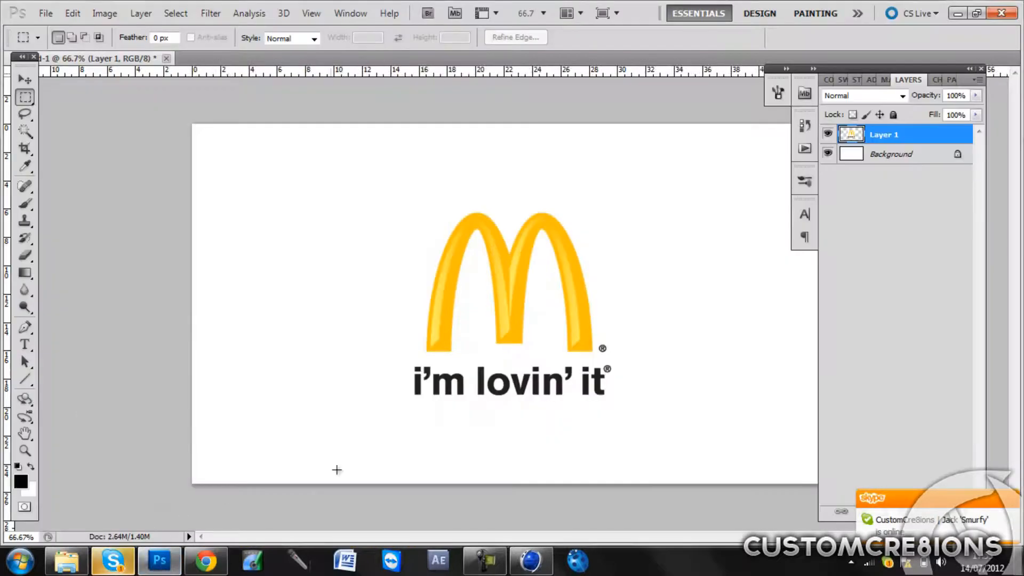
ctrl+click(852, 136)
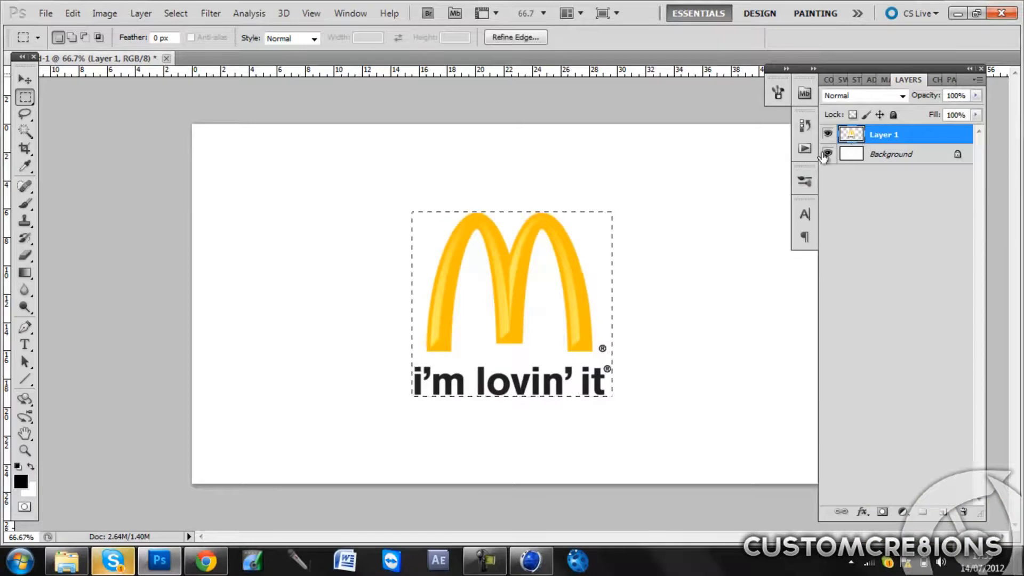
click(951, 79)
click(977, 79)
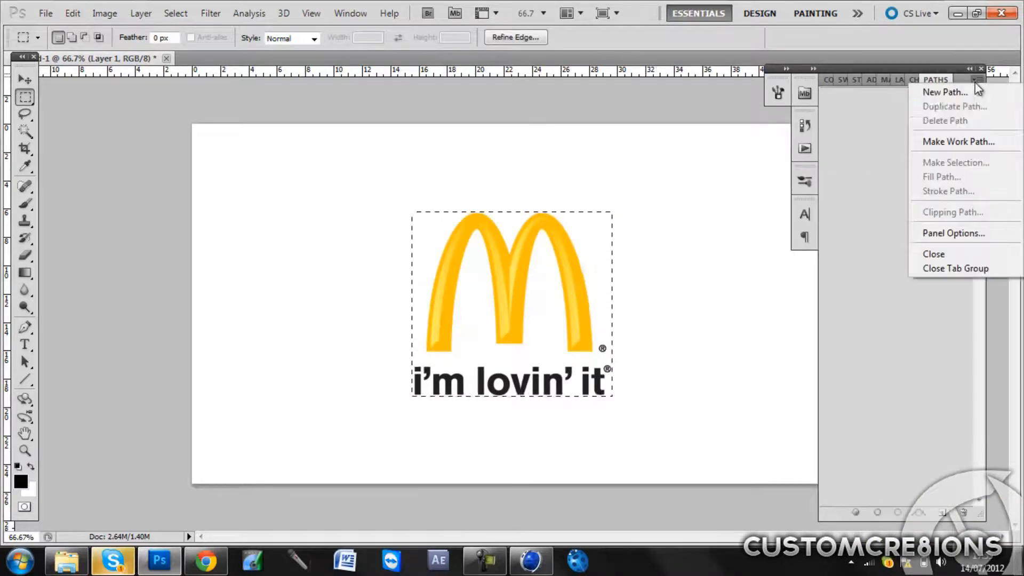
click(895, 81)
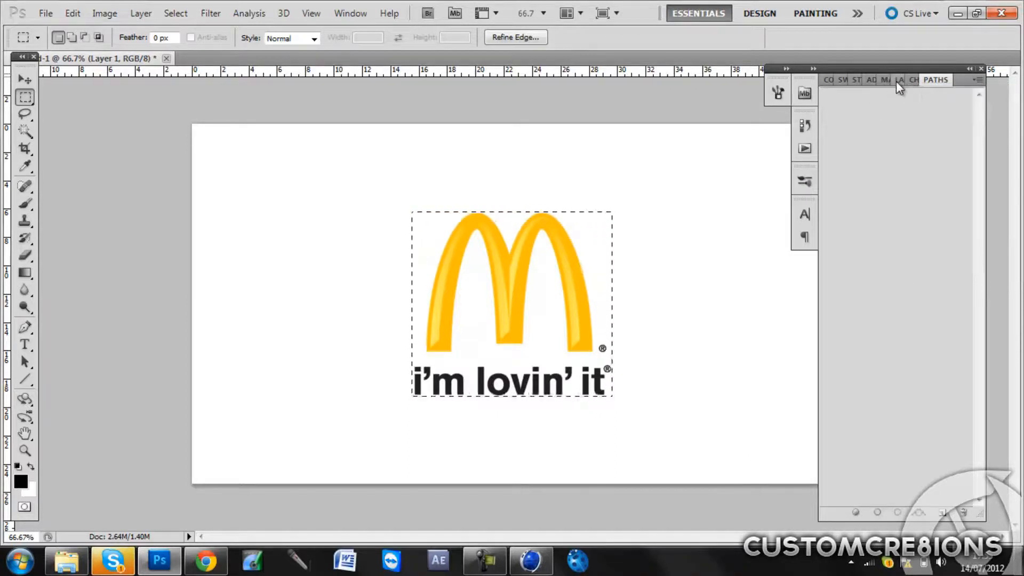
click(896, 81)
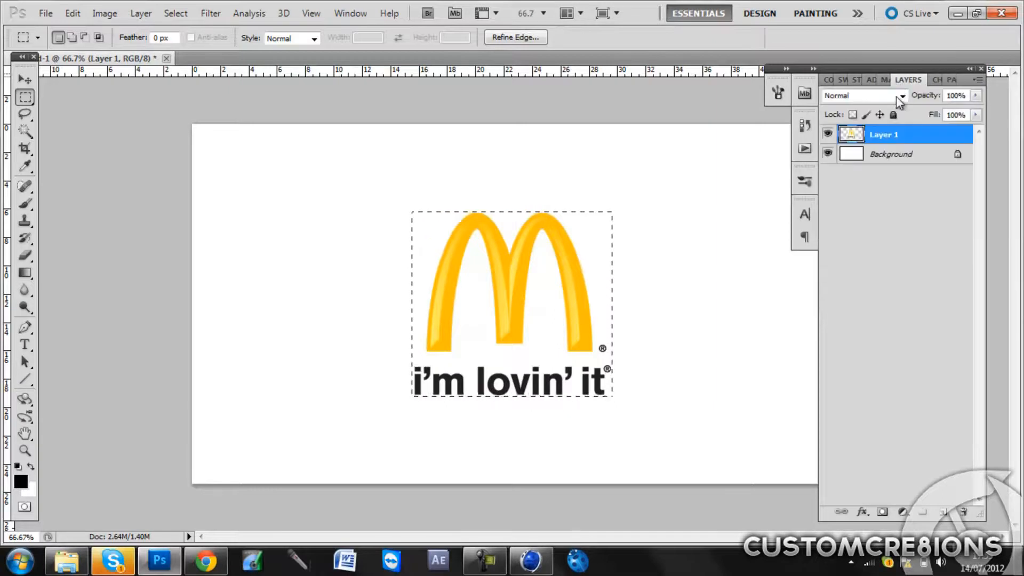
key(ctrl+d)
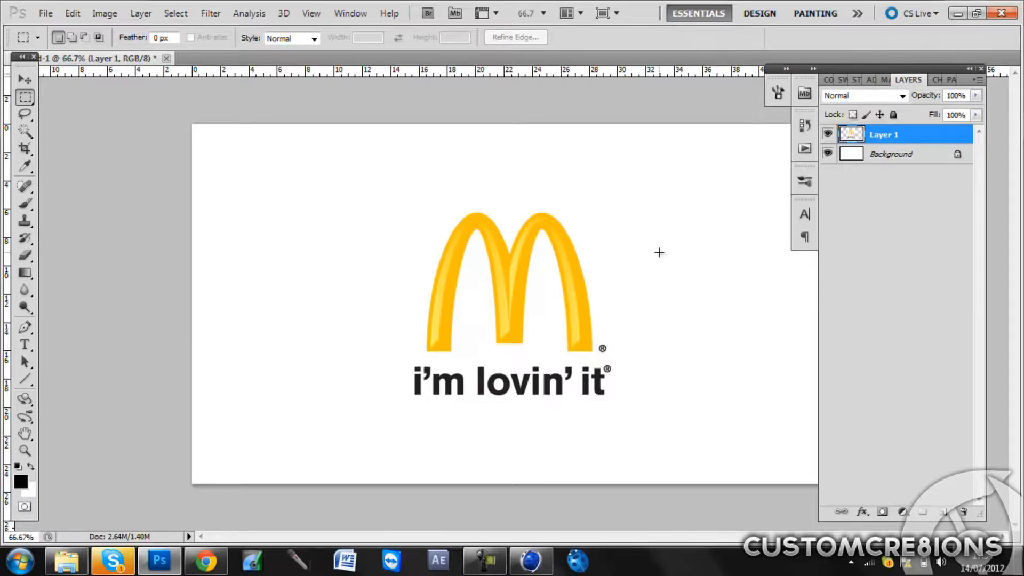
Step: Activate the Pen tool and create a new path named McDonalds
click(25, 327)
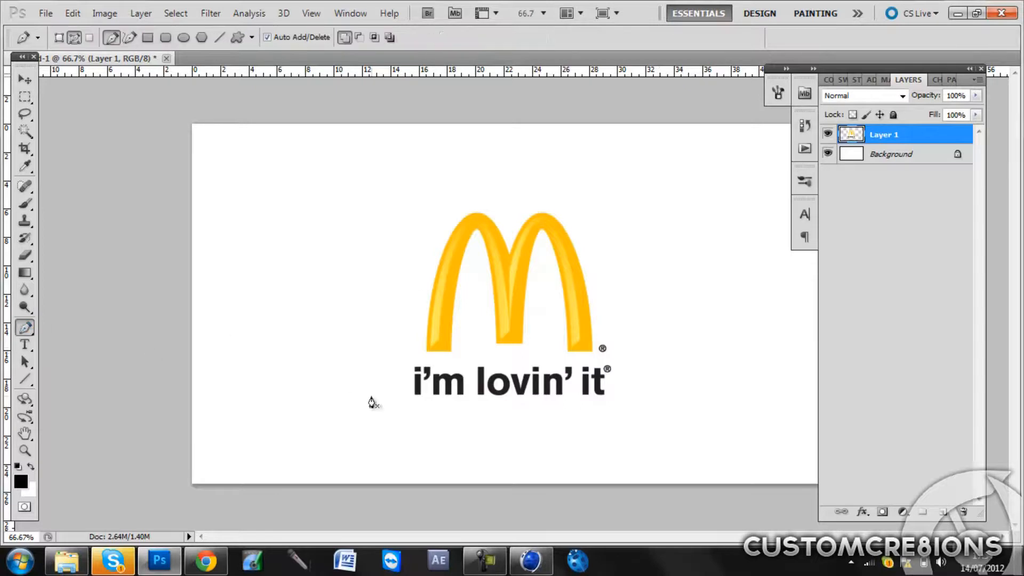
right_click(948, 80)
click(948, 81)
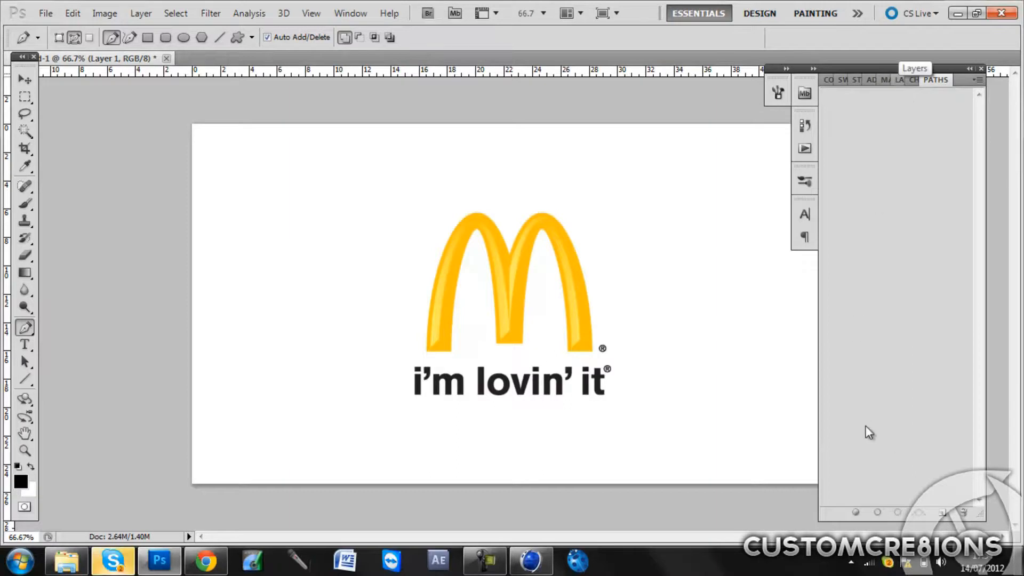
click(971, 77)
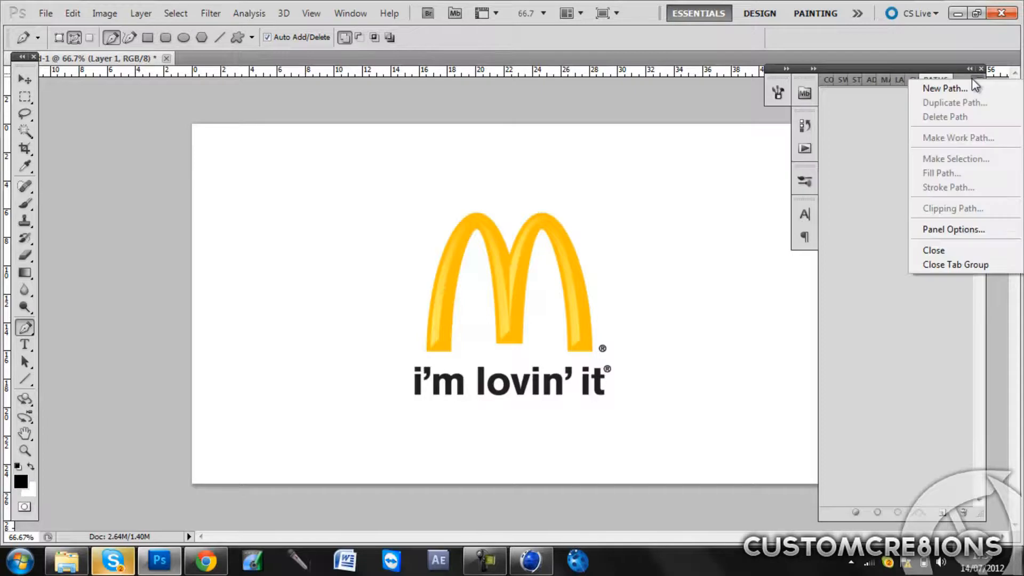
click(972, 88)
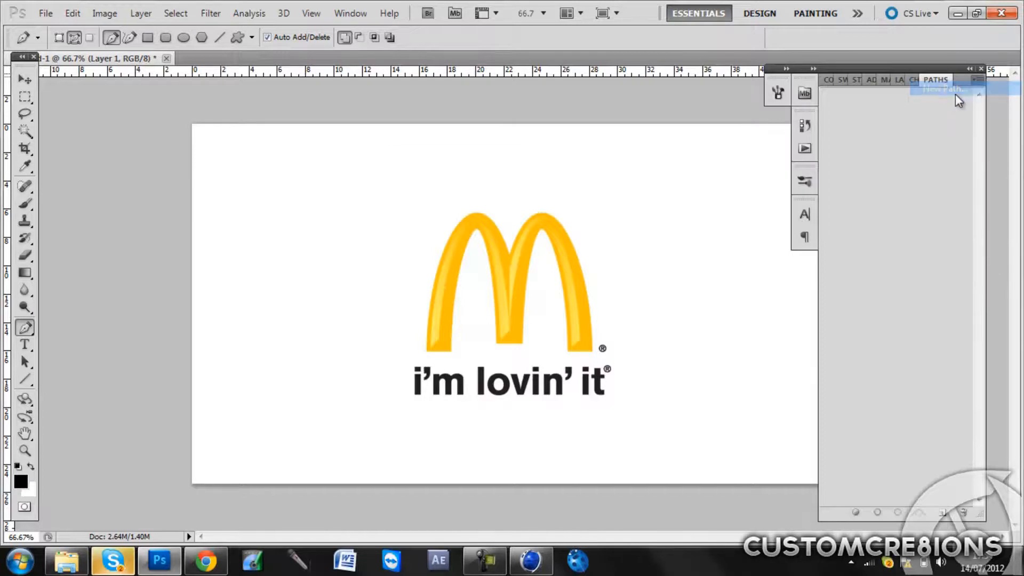
text(McDonalds)
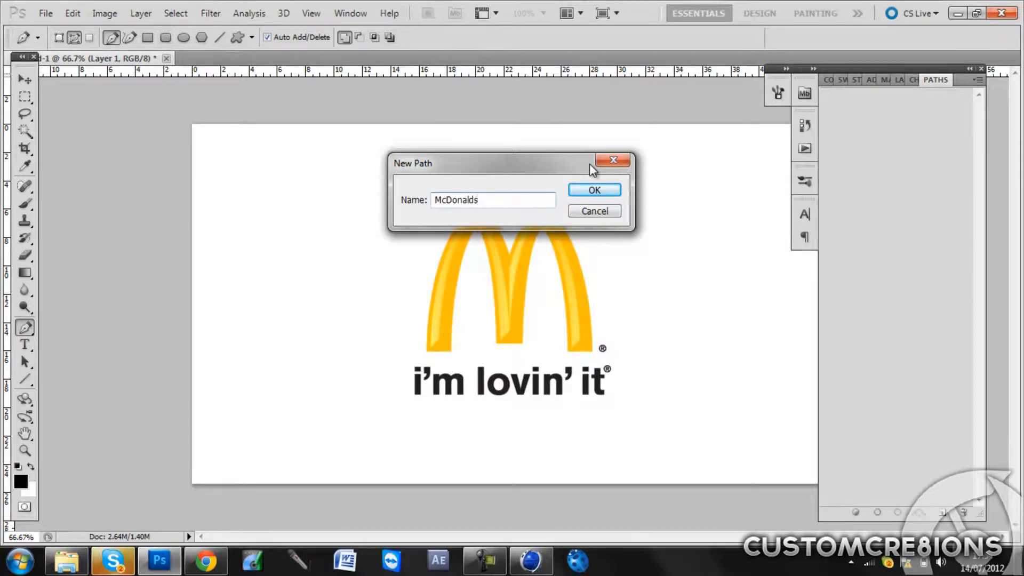
click(600, 190)
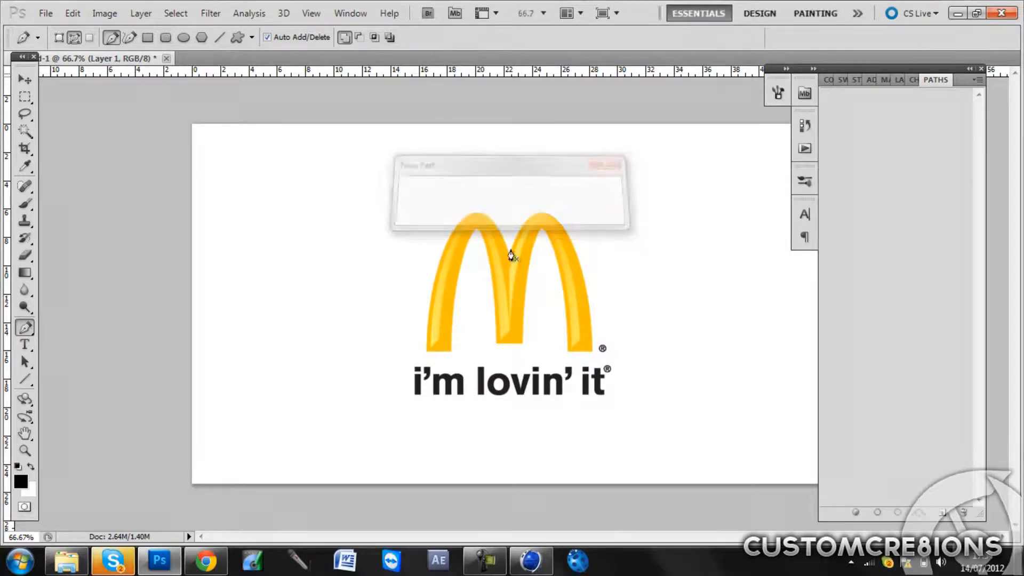
Step: Draw the path's first straight segment along the bottom edge of the golden arches' left leg
key(ctrl+plus)
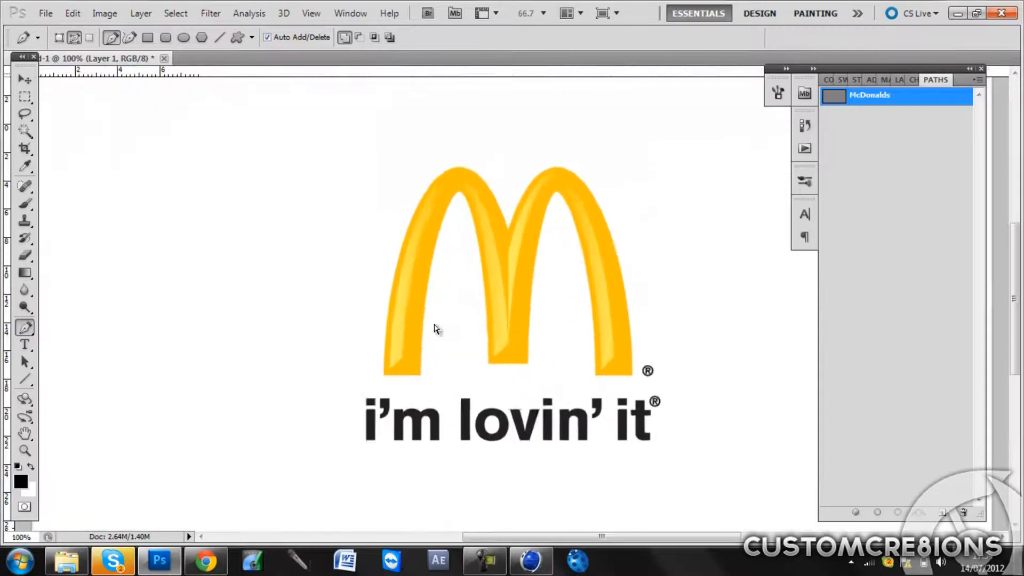
key(ctrl+plus)
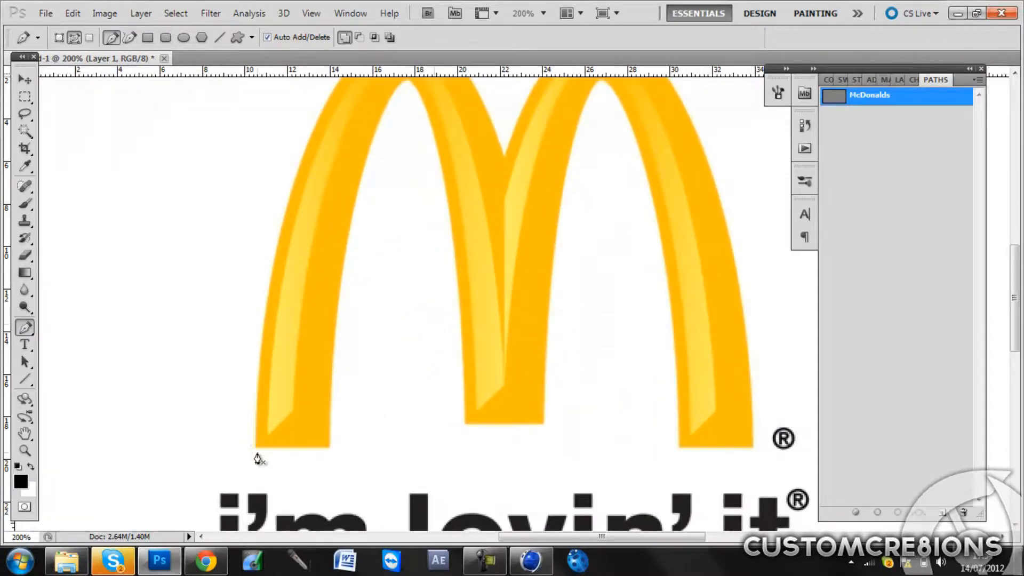
click(254, 447)
click(328, 447)
key(ctrl+z)
click(255, 354)
key(ctrl+z)
click(318, 385)
key(ctrl+z)
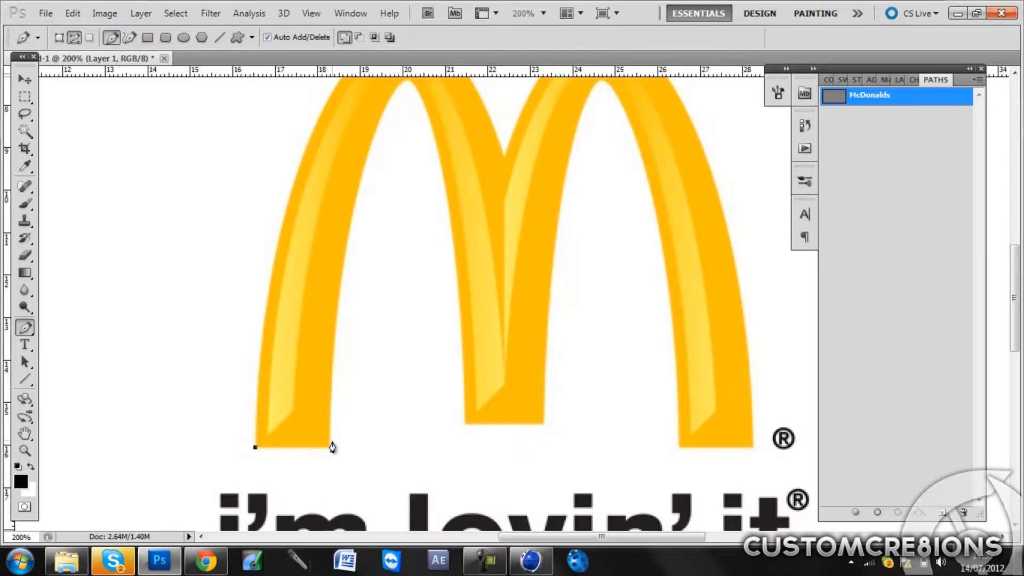
click(329, 447)
Step: Trace a curved segment up the left arch's inner edge to its peak and remove that anchor's outgoing handle
drag(1016, 298, 1017, 278)
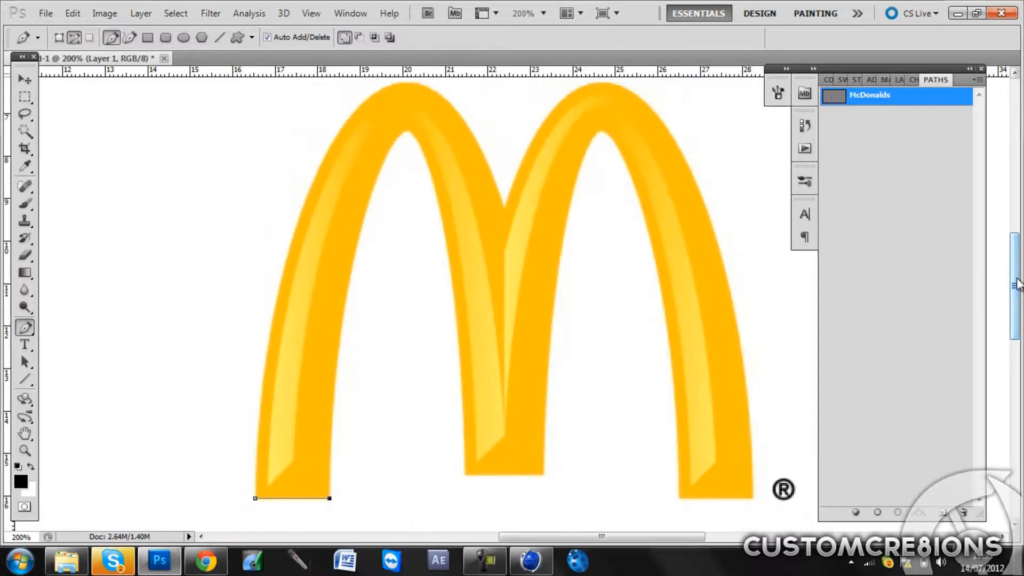
key(ctrl+minus)
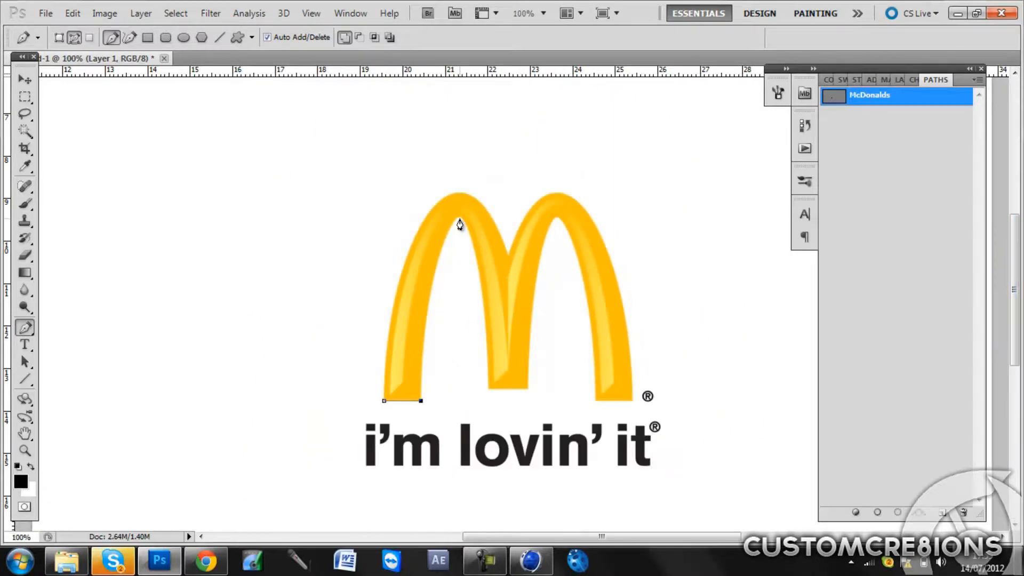
click(458, 218)
drag(458, 220, 496, 183)
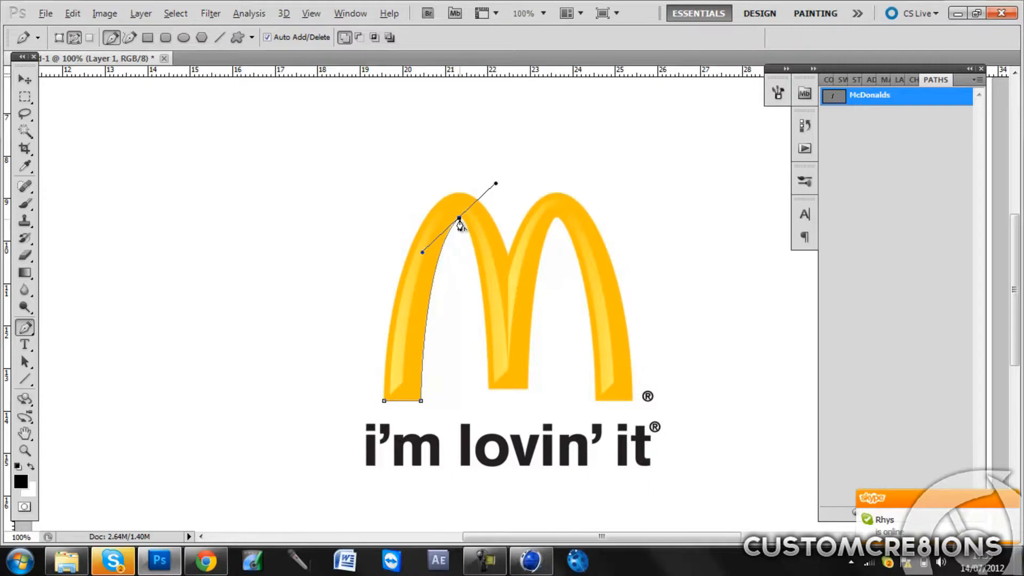
key(alt)
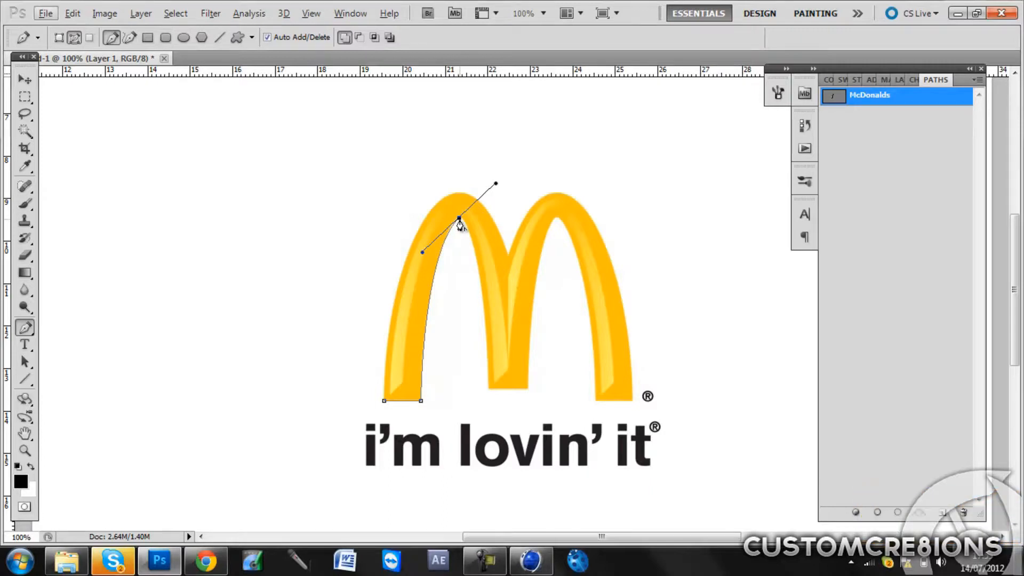
key(alt)
alt+click(459, 218)
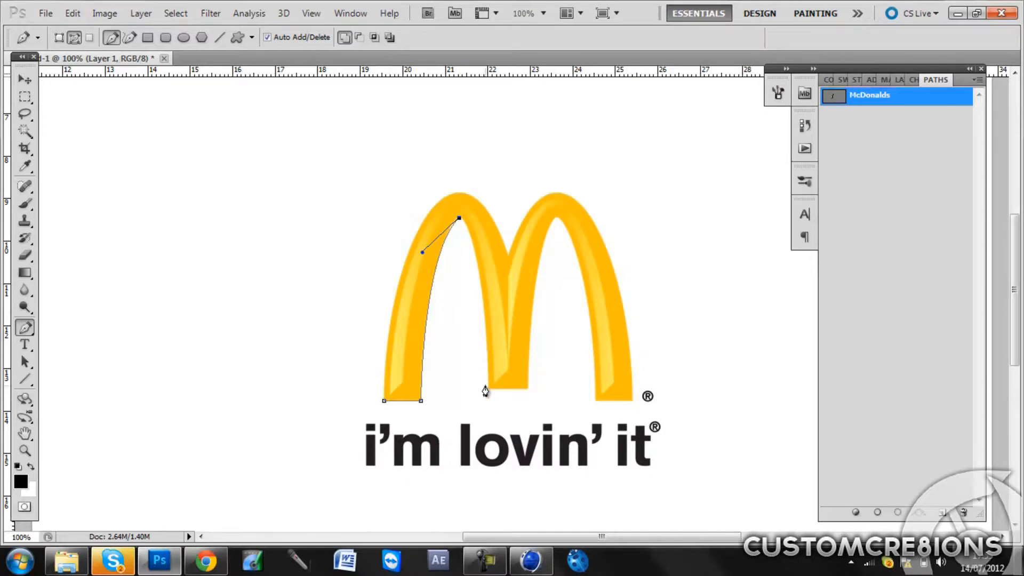
Step: Continue the path with a curve down to the middle leg's base and a straight segment along its bottom edge
drag(489, 389, 498, 517)
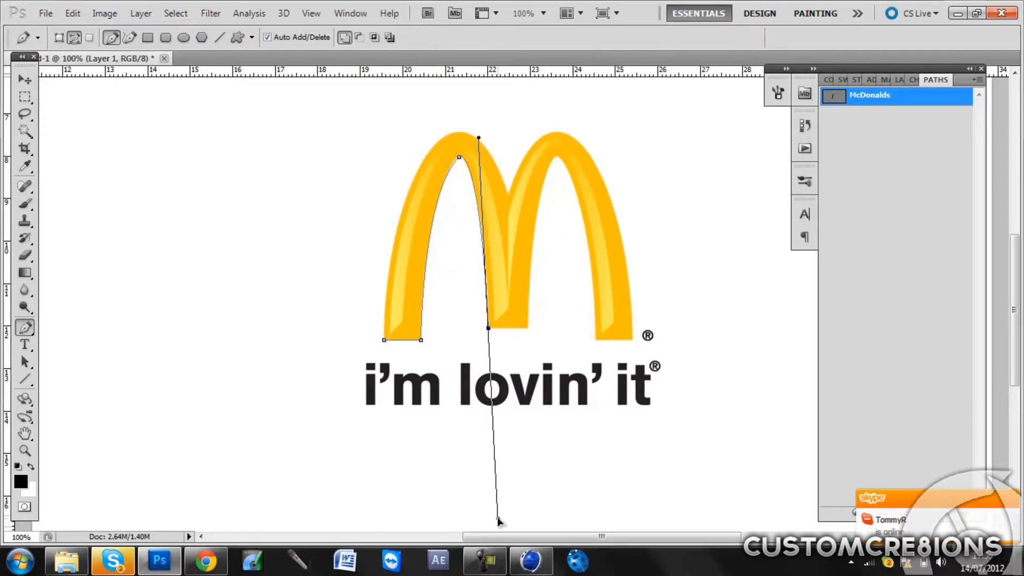
alt+click(489, 329)
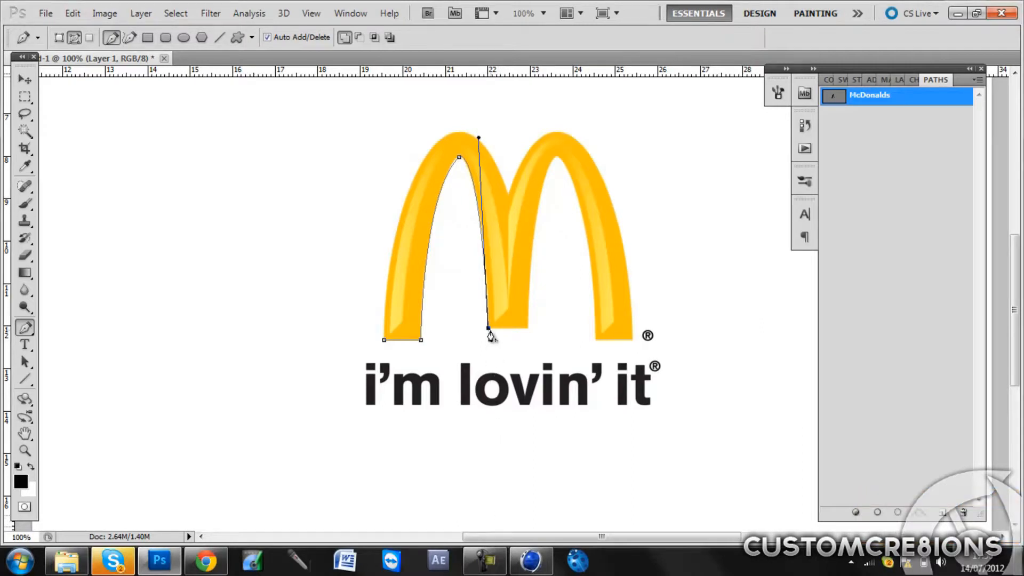
click(528, 328)
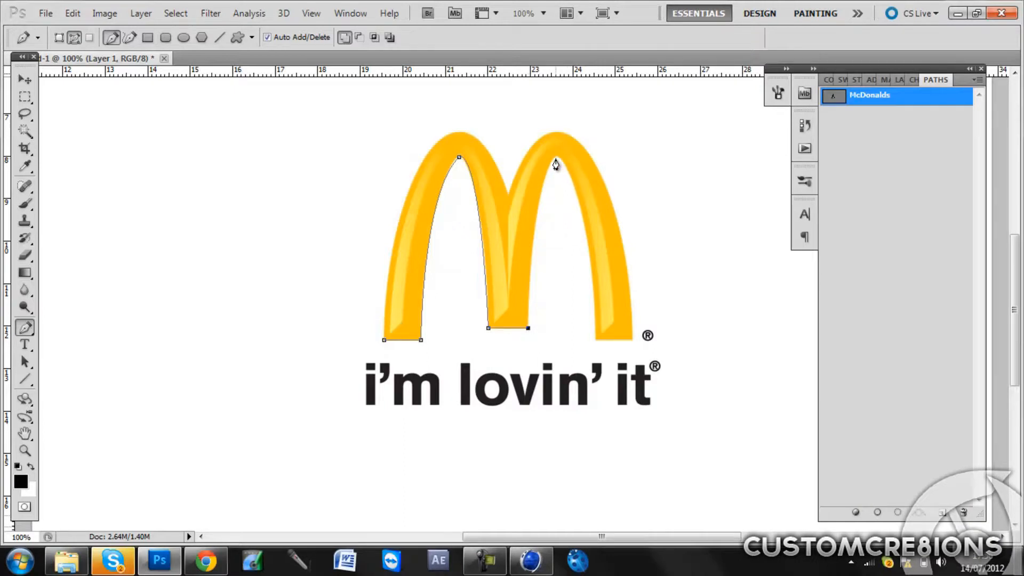
Step: Trace the right arch's inner edge up and down with curved segments, and continue straight along the right leg's bottom edge
drag(556, 159, 582, 143)
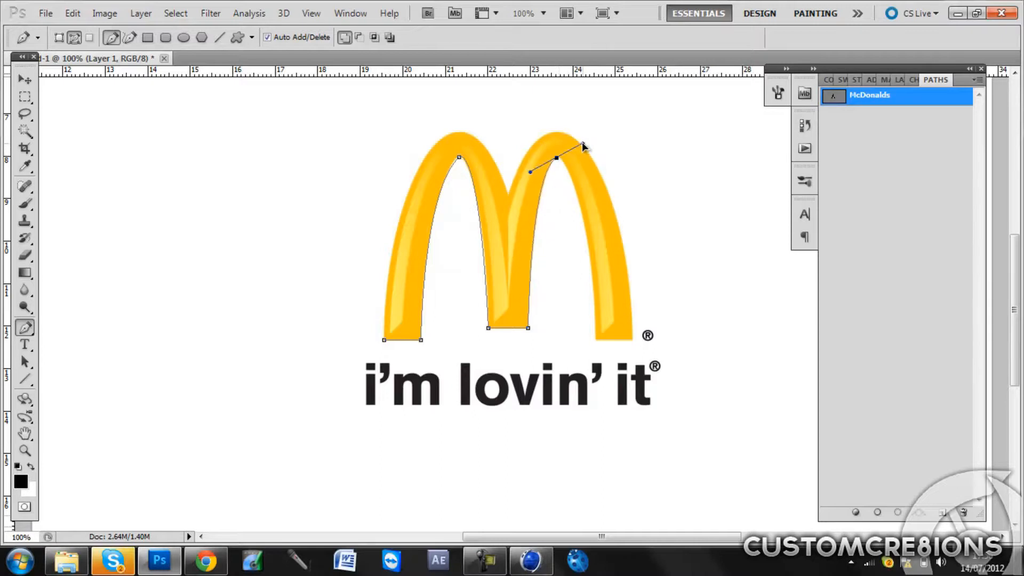
alt+click(556, 158)
drag(596, 340, 592, 424)
drag(592, 462, 604, 506)
click(596, 340)
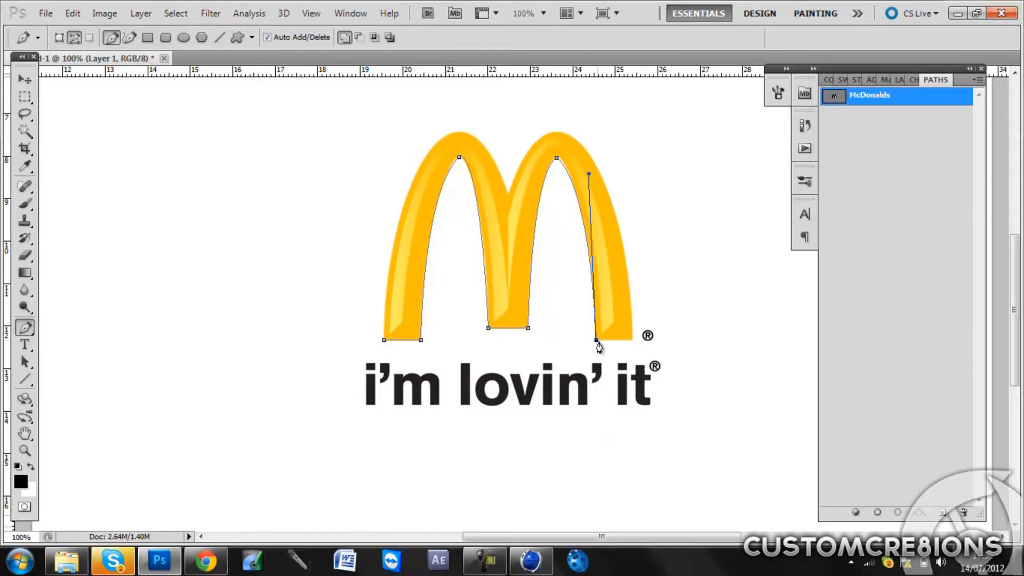
click(633, 341)
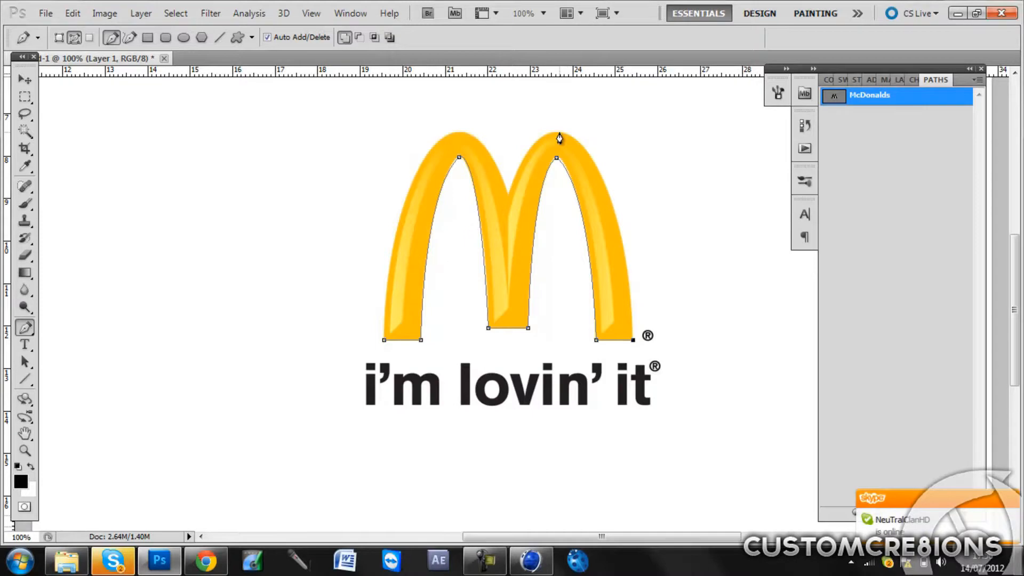
Step: Trace the right arch's outer edge over its peak and down to the notch between the arches
drag(559, 133, 494, 116)
alt+click(559, 133)
drag(508, 195, 483, 263)
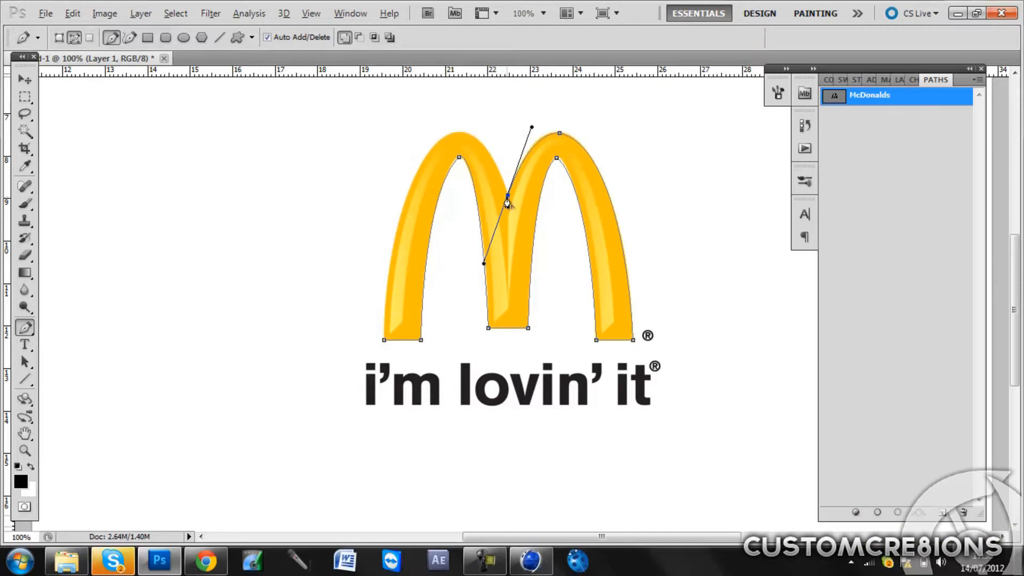
click(507, 196)
Step: Trace the left arch's outer edge over its peak and close the path at the left leg's starting anchor
drag(459, 133, 420, 125)
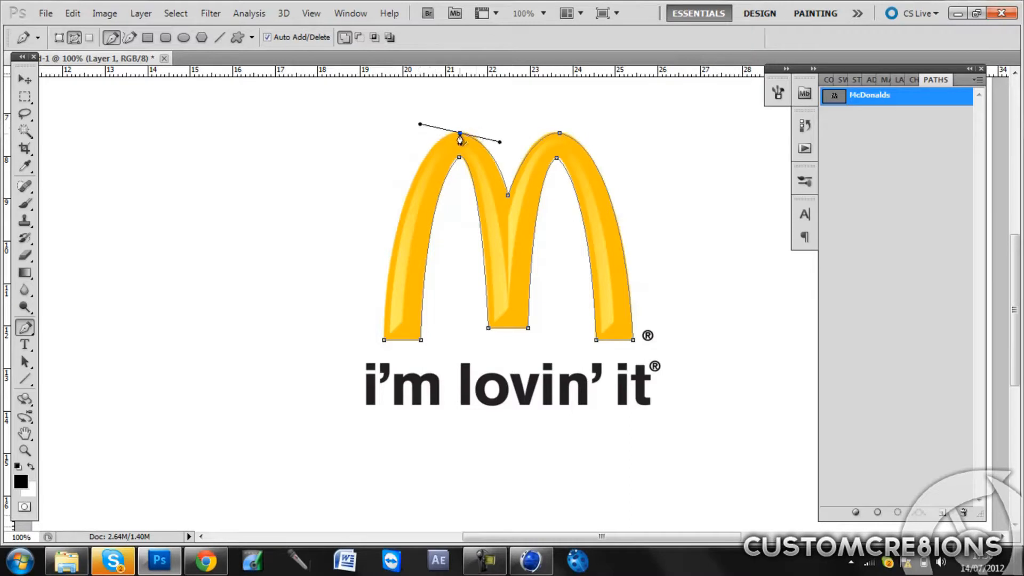
click(466, 135)
drag(384, 340, 376, 517)
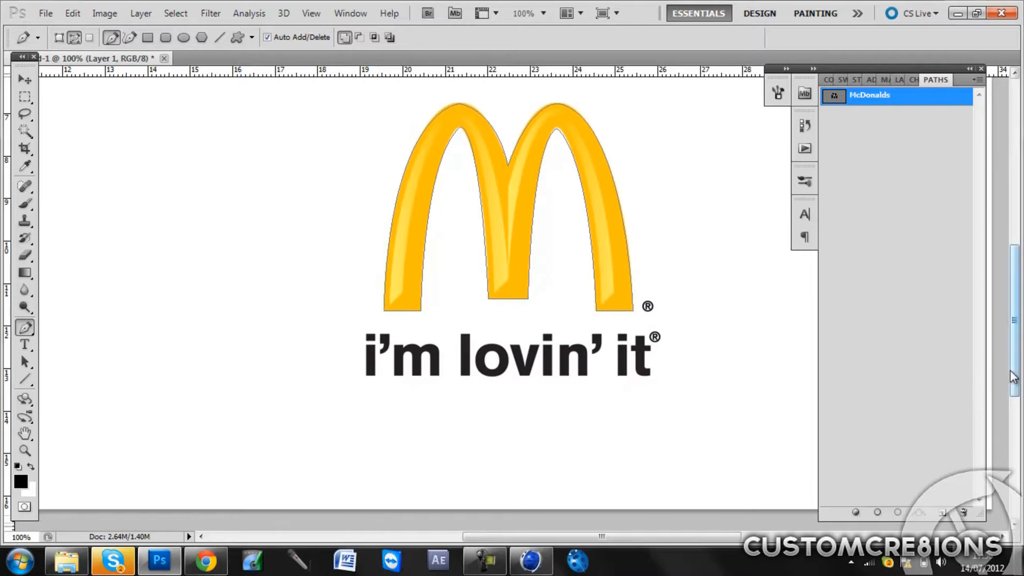
drag(1016, 374, 1016, 345)
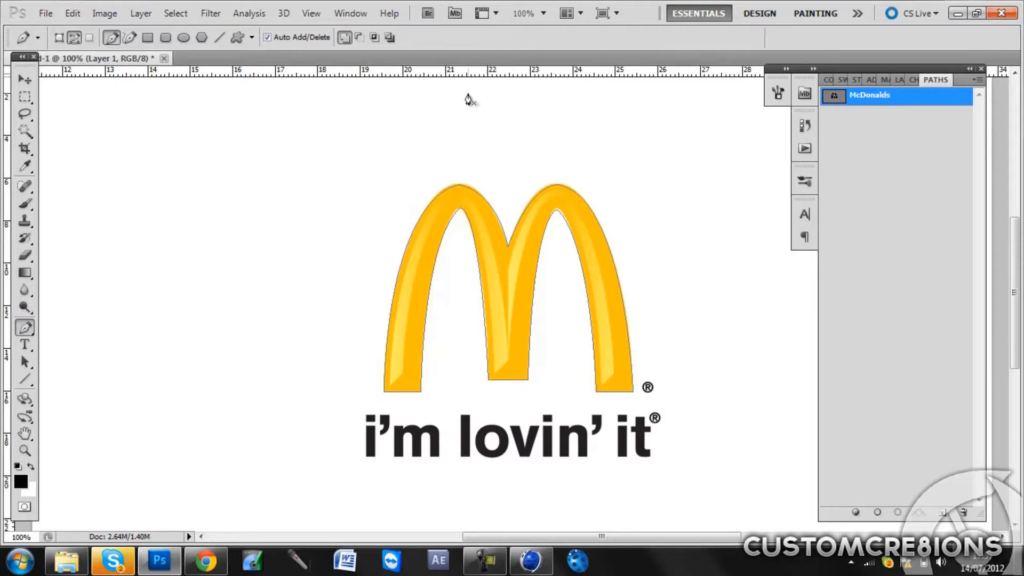
Step: Export the McDonalds path to an Illustrator file named McDonalds 3d Logo on the Desktop
click(73, 14)
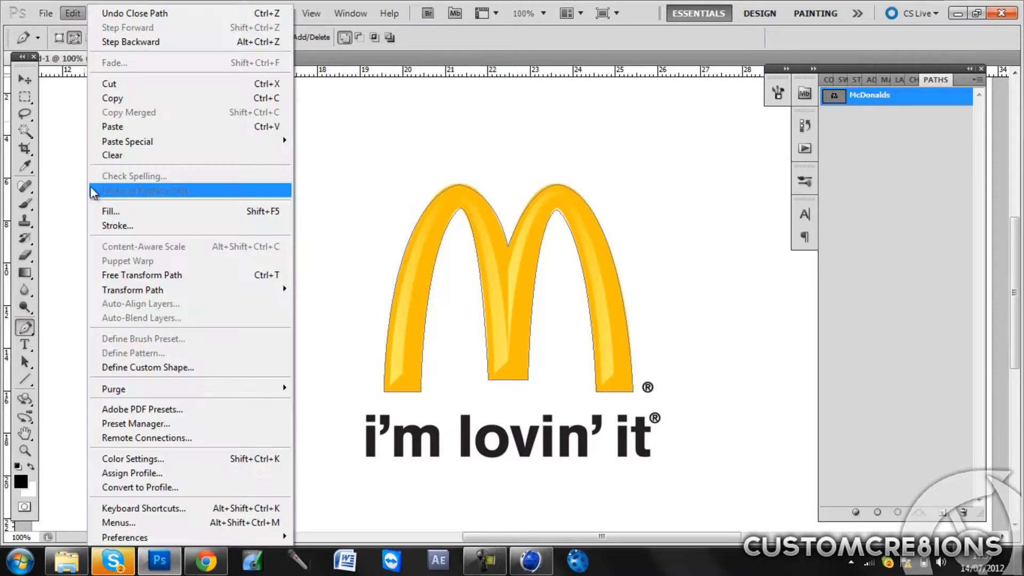
mouse_move(43, 12)
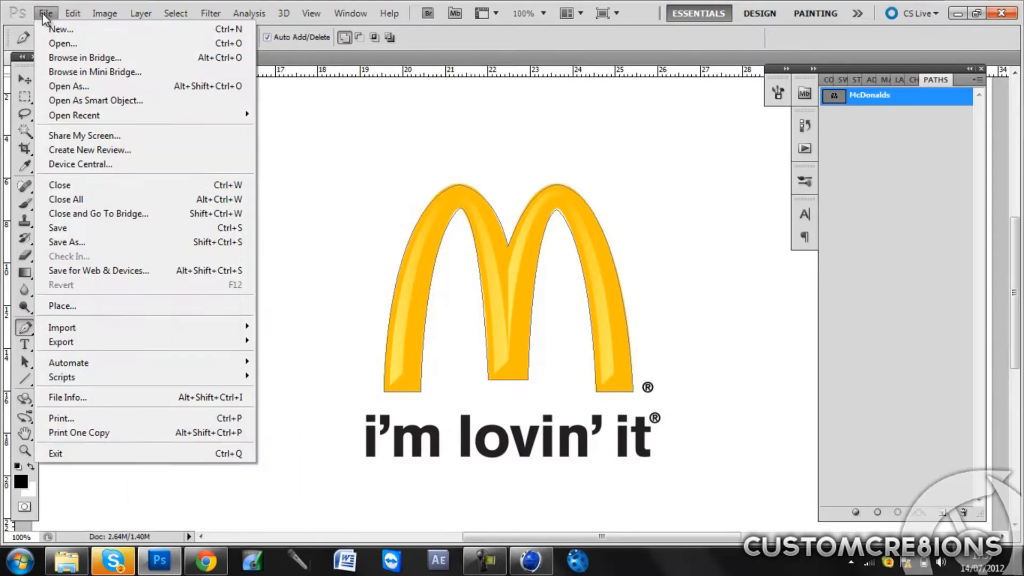
mouse_move(61, 351)
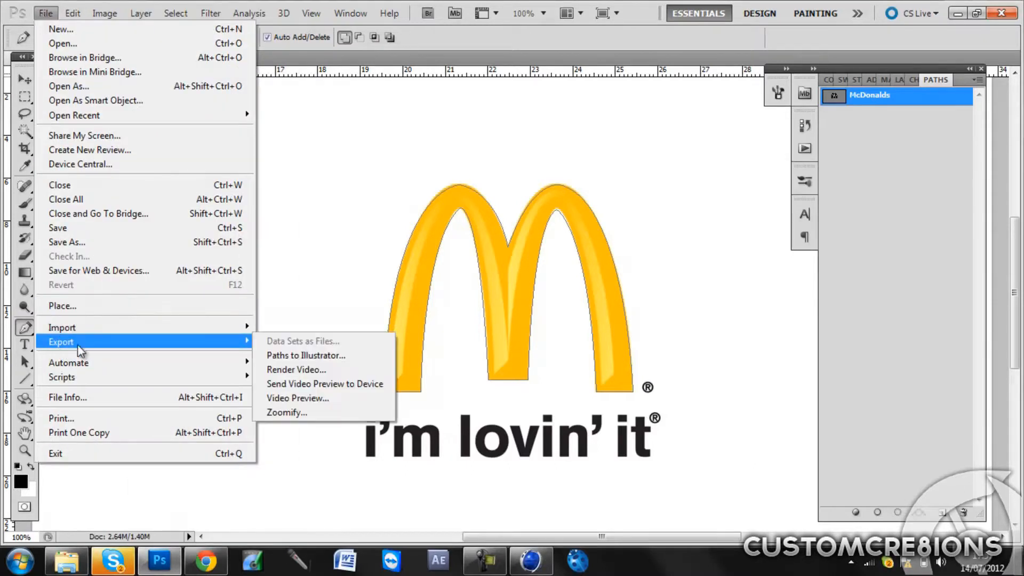
click(275, 357)
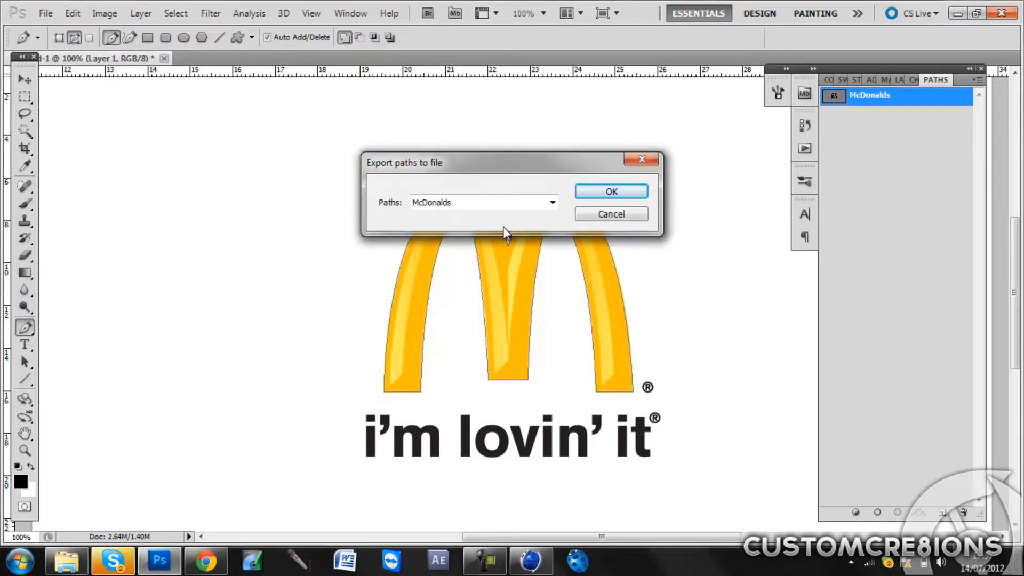
click(555, 203)
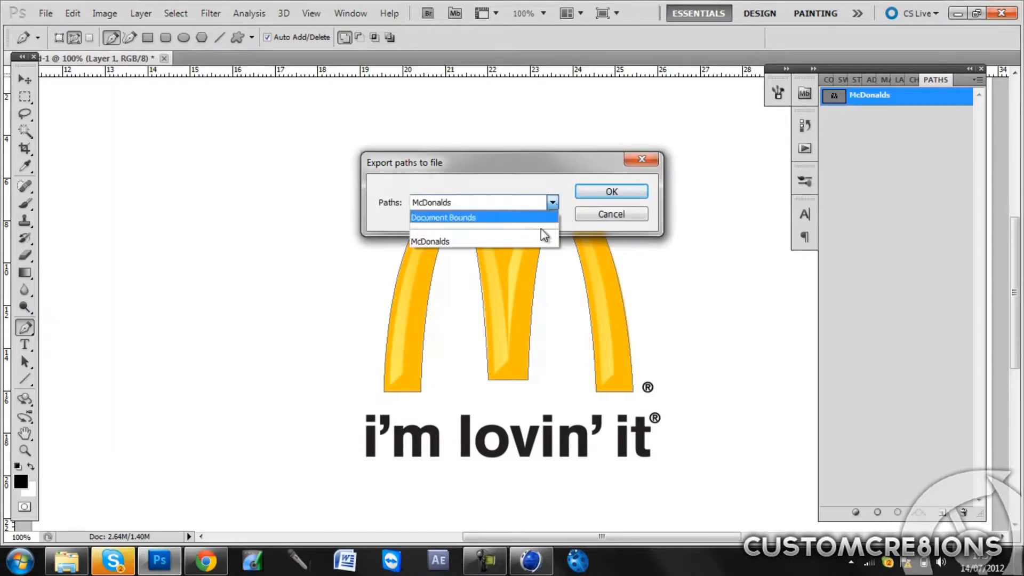
click(536, 242)
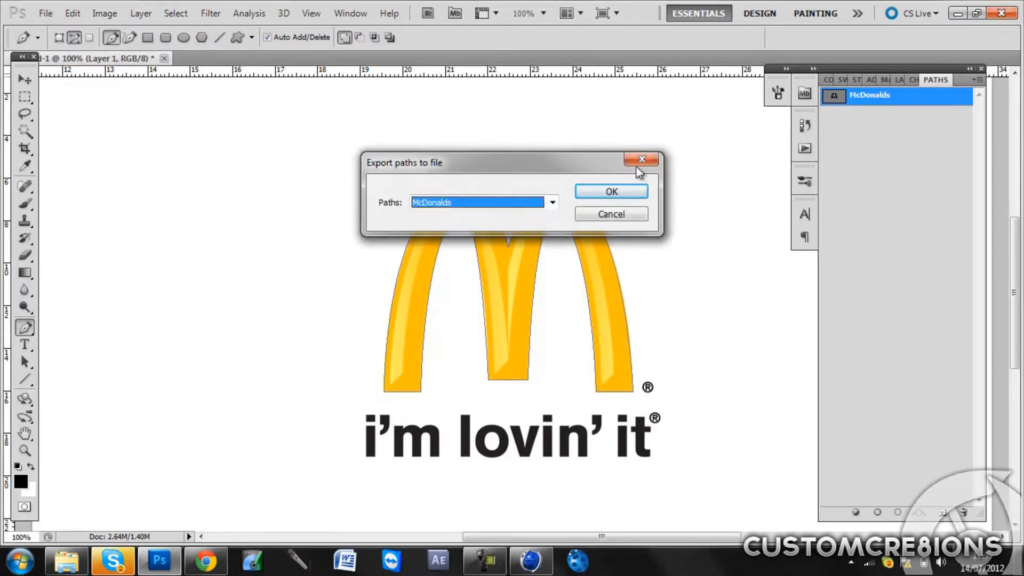
click(632, 193)
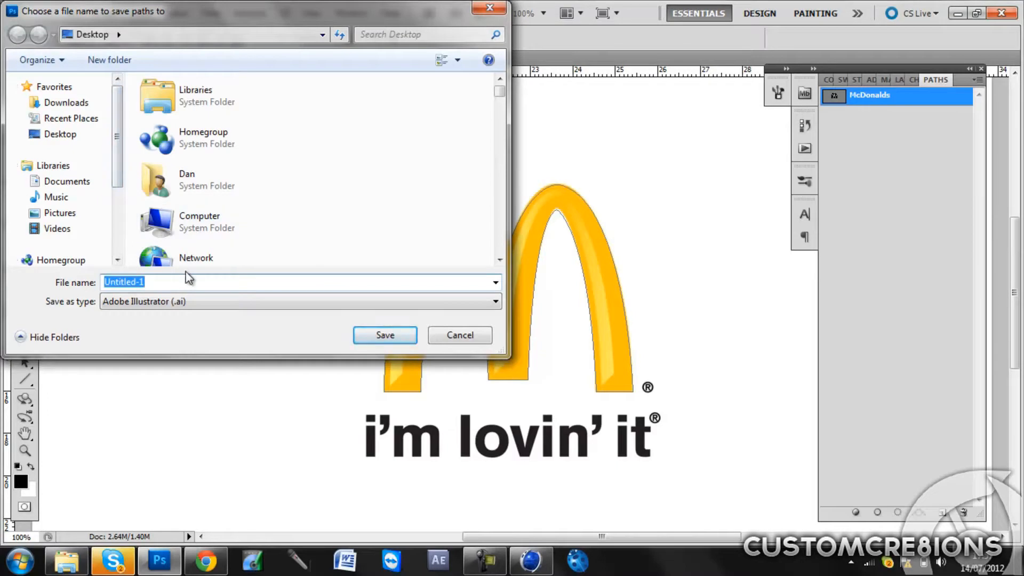
text(M)
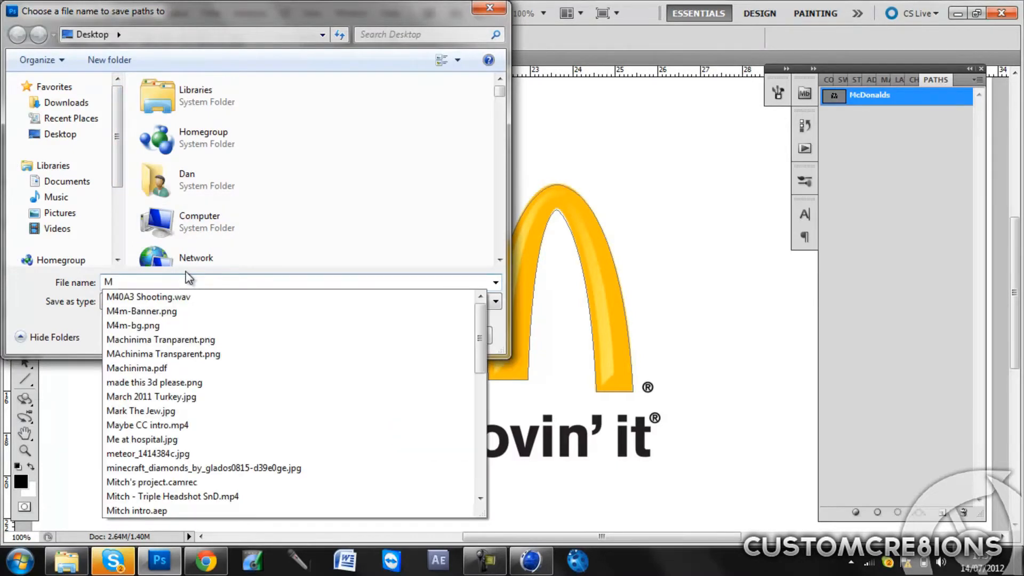
text(cDonalds 3d Logo)
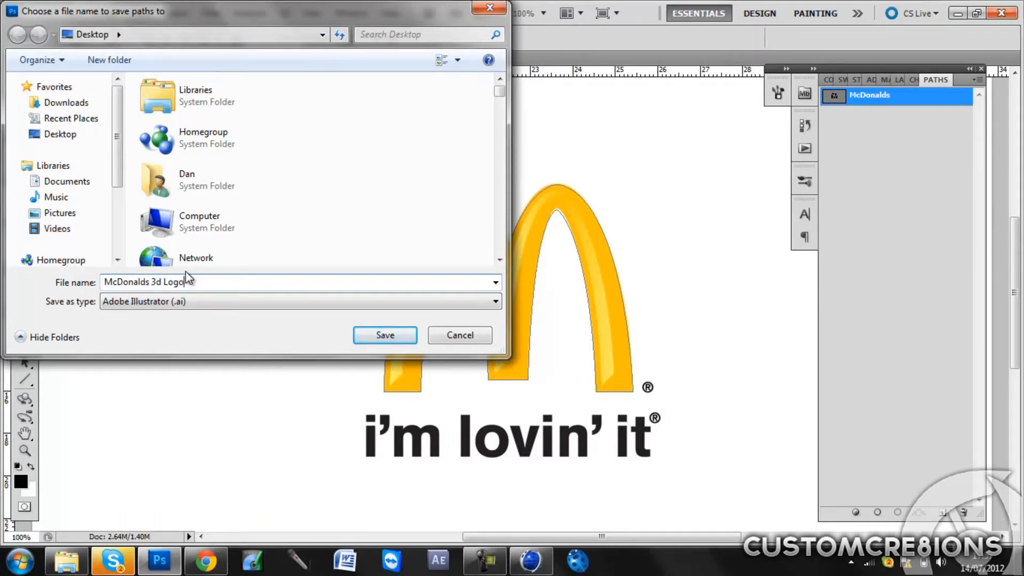
key(Return)
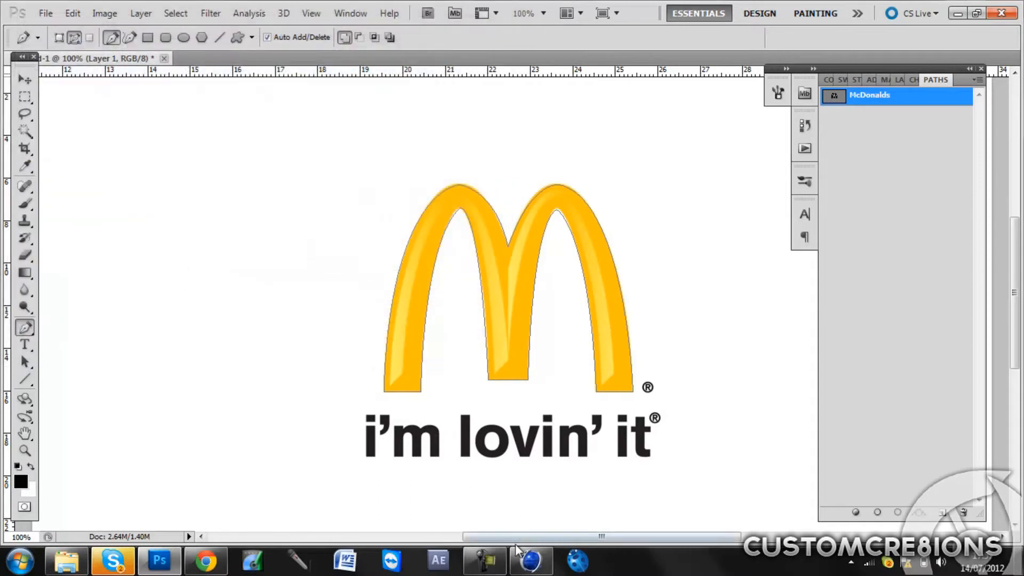
Step: Switch to Cinema 4D and bring McDonalds 3d Logo.ai from the Desktop into the light studio scene
mouse_move(526, 564)
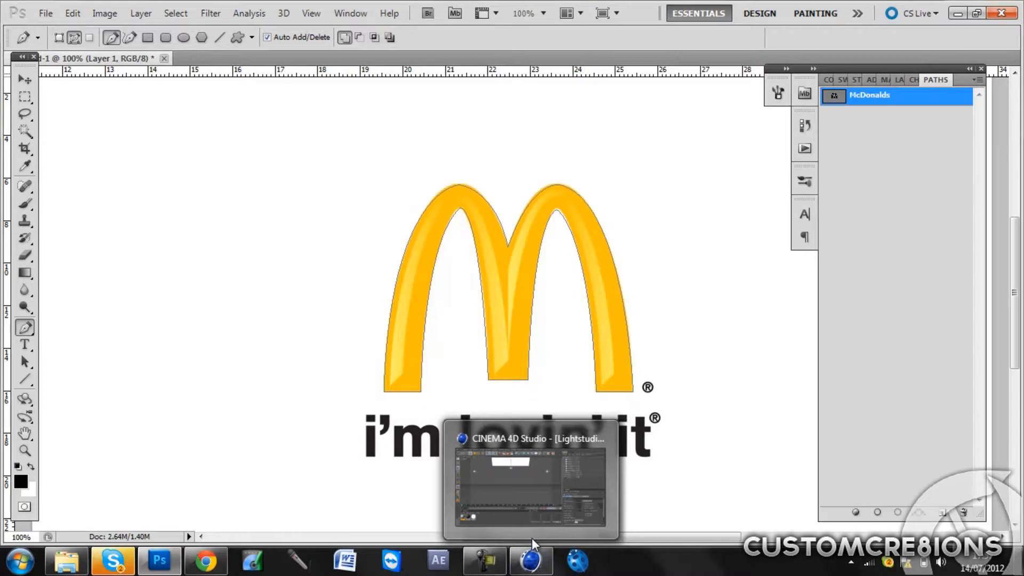
click(520, 513)
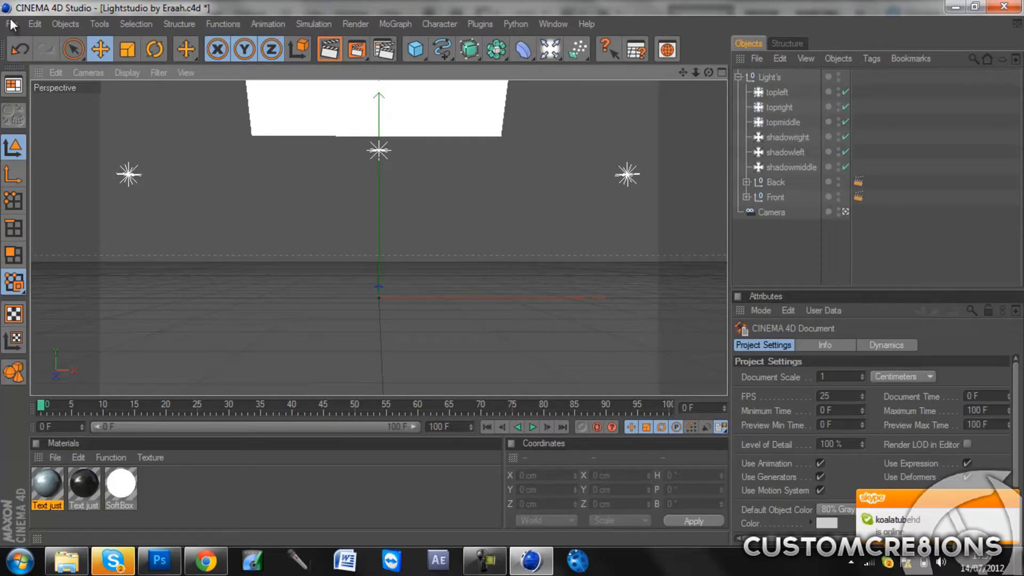
click(11, 25)
click(27, 69)
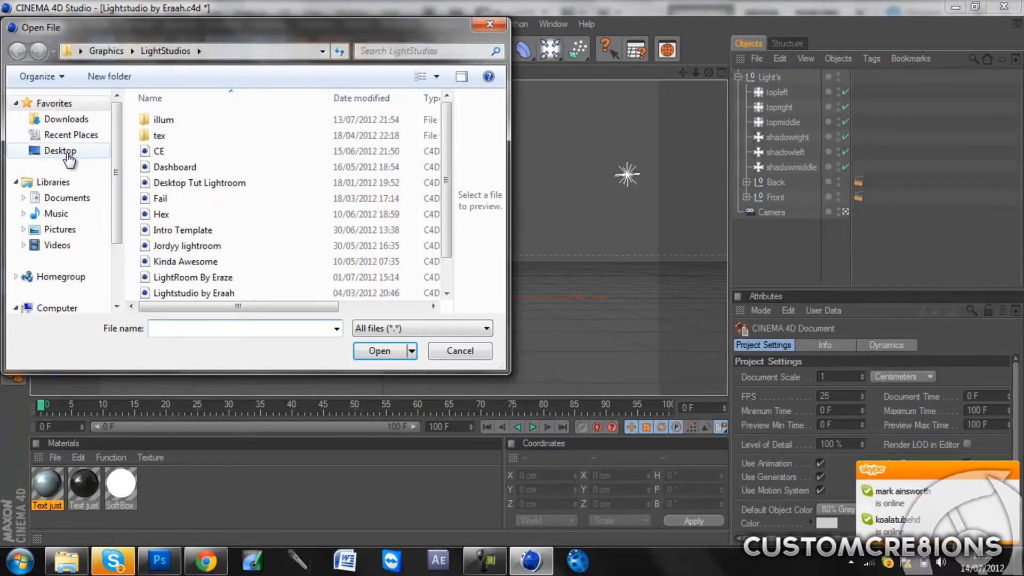
click(68, 152)
click(176, 329)
text(mcd)
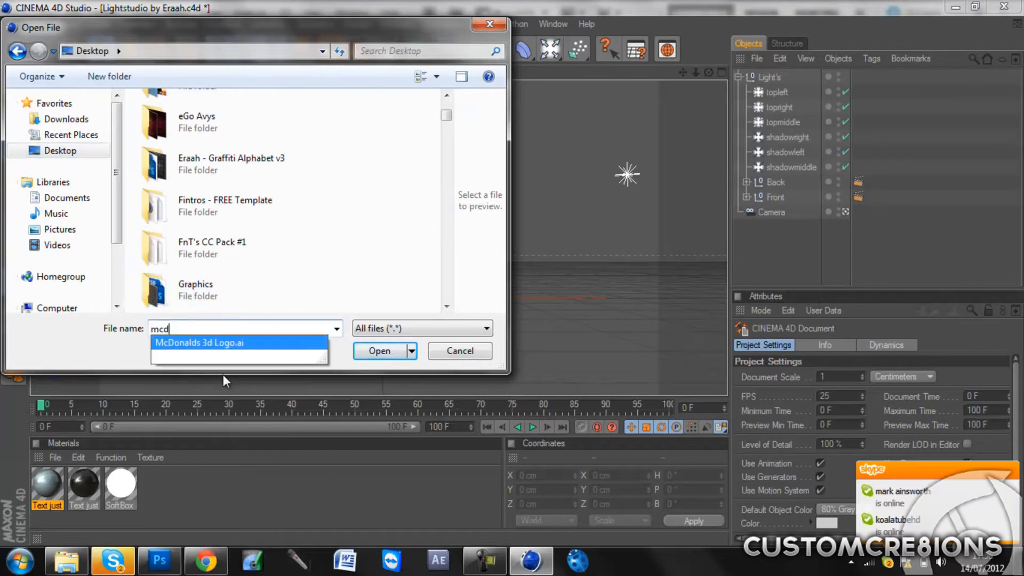
click(216, 342)
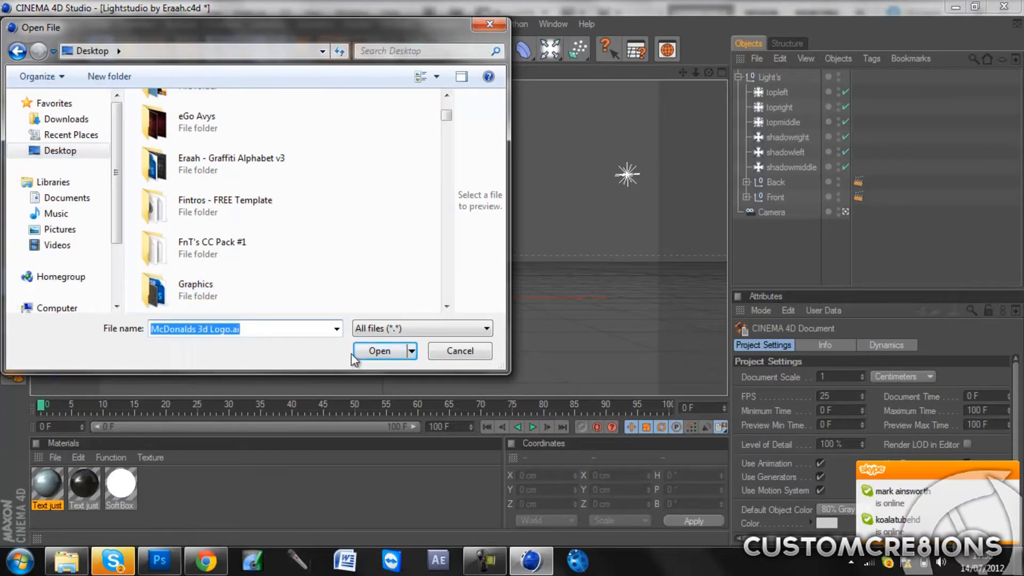
click(379, 351)
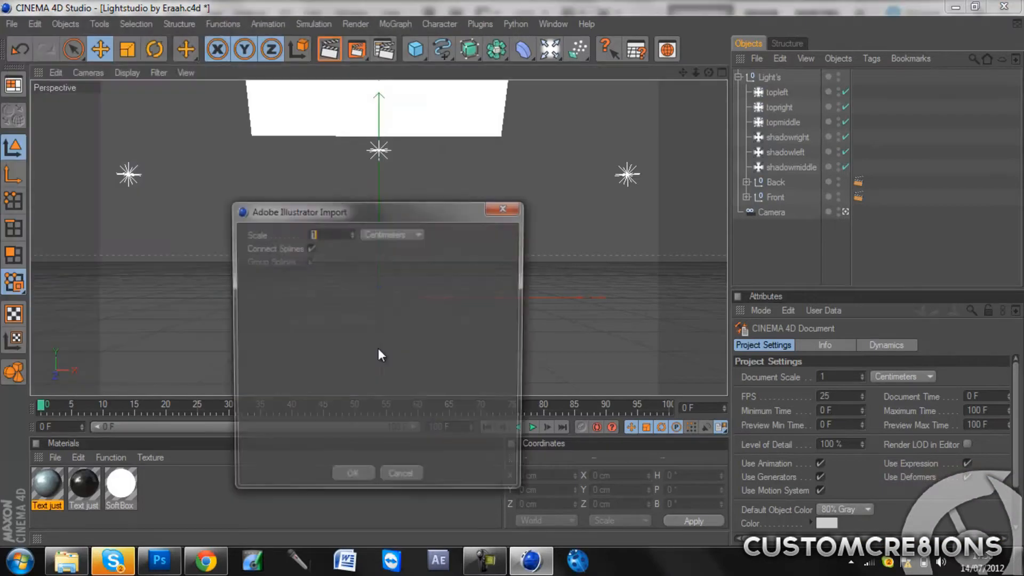
Step: Import the paths at a scale of 1 centimetre with splines connected, and move the logo to about X 1, Y 80, Z 12 cm
click(327, 233)
click(309, 248)
click(308, 249)
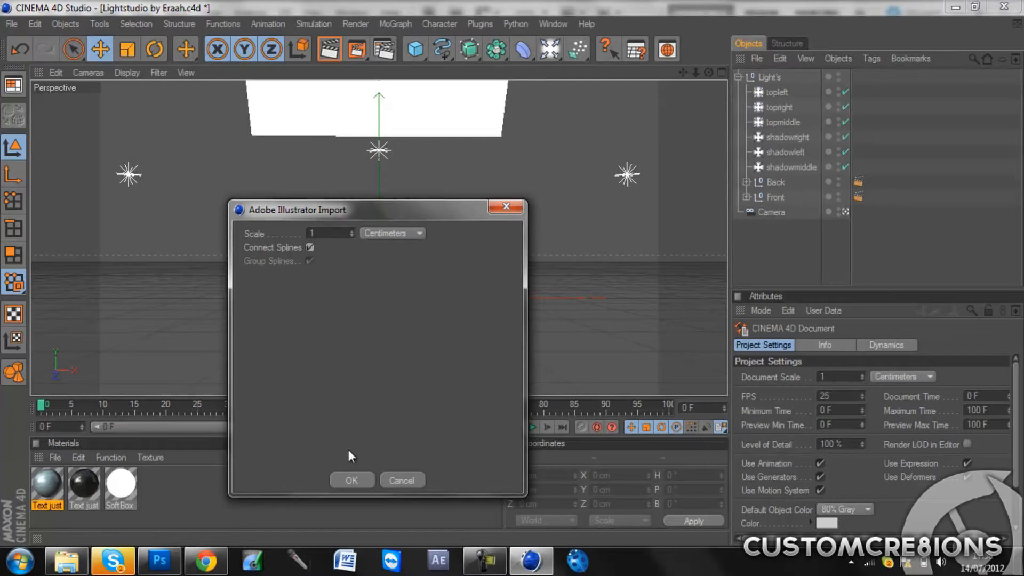
click(351, 480)
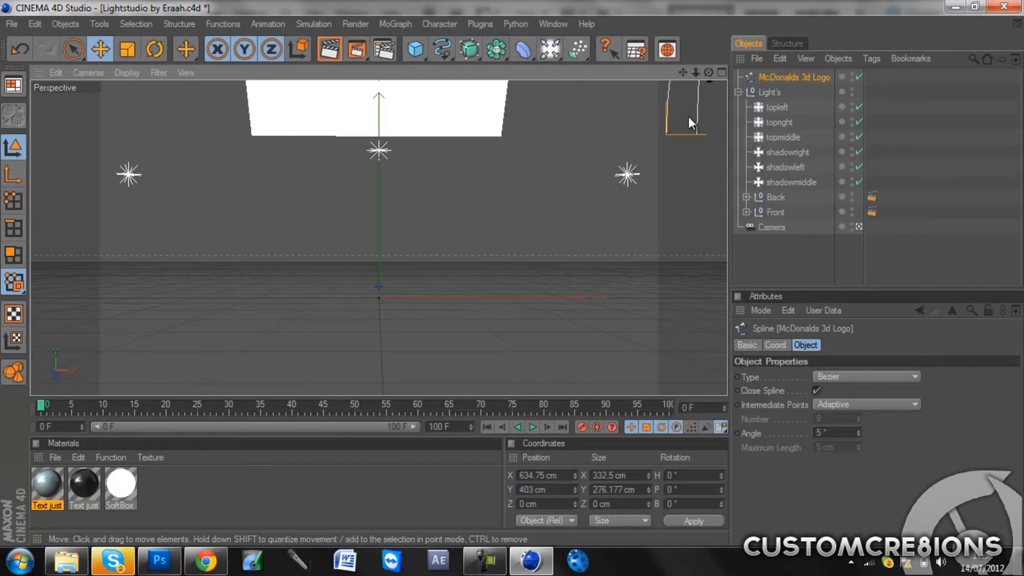
drag(689, 116, 512, 273)
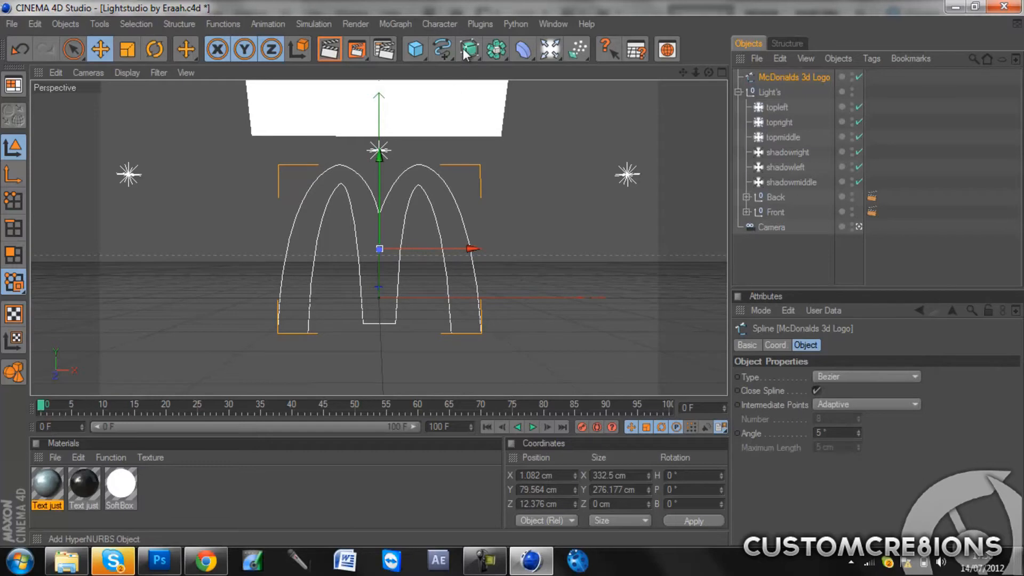
Step: Add an Extrude NURBS object and nest the McDonalds 3d Logo spline inside it
drag(470, 55, 596, 69)
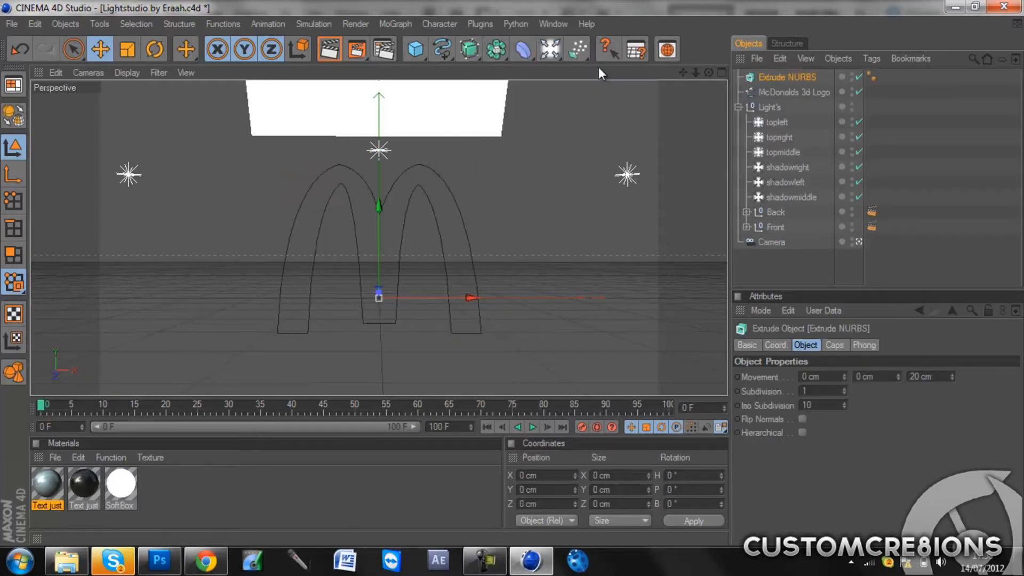
drag(775, 94, 775, 90)
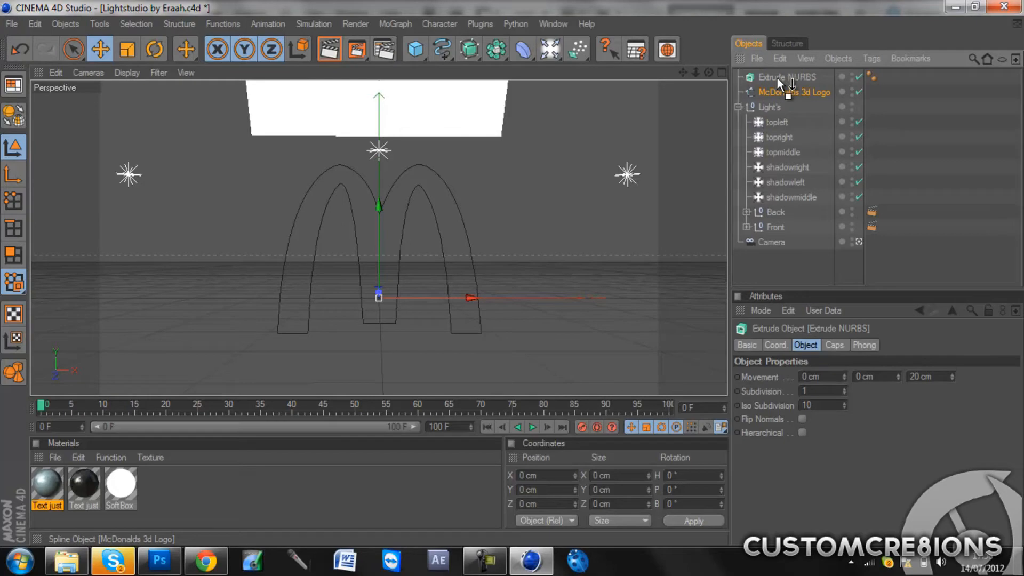
drag(776, 76, 776, 80)
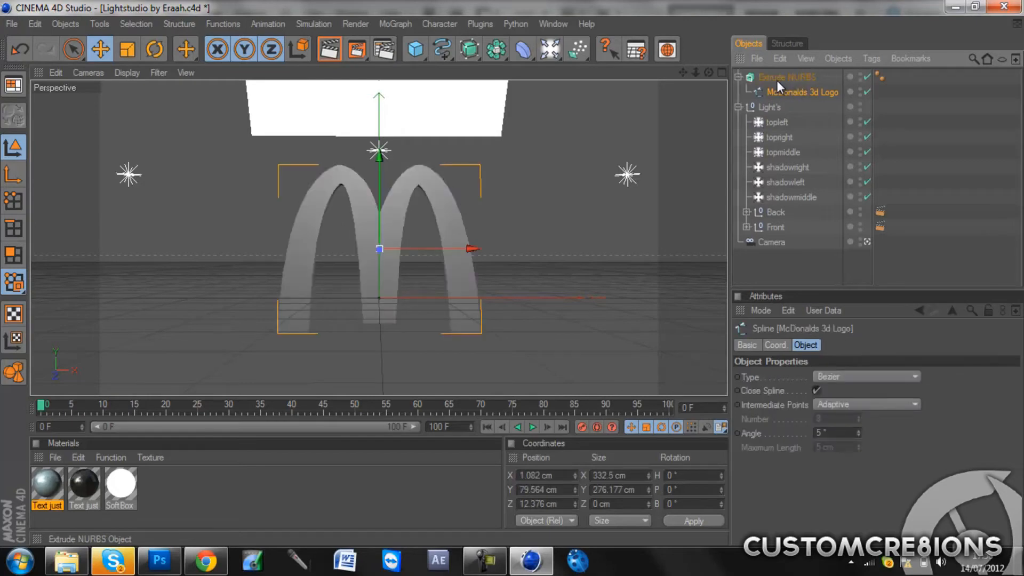
Step: Set the Extrude NURBS depth along Z to 150 cm
click(772, 77)
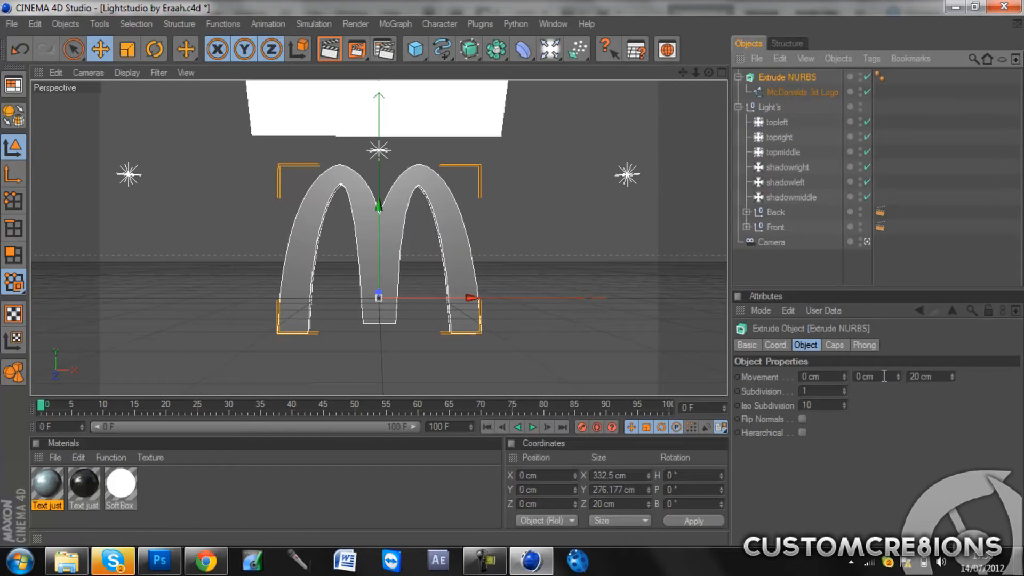
click(909, 375)
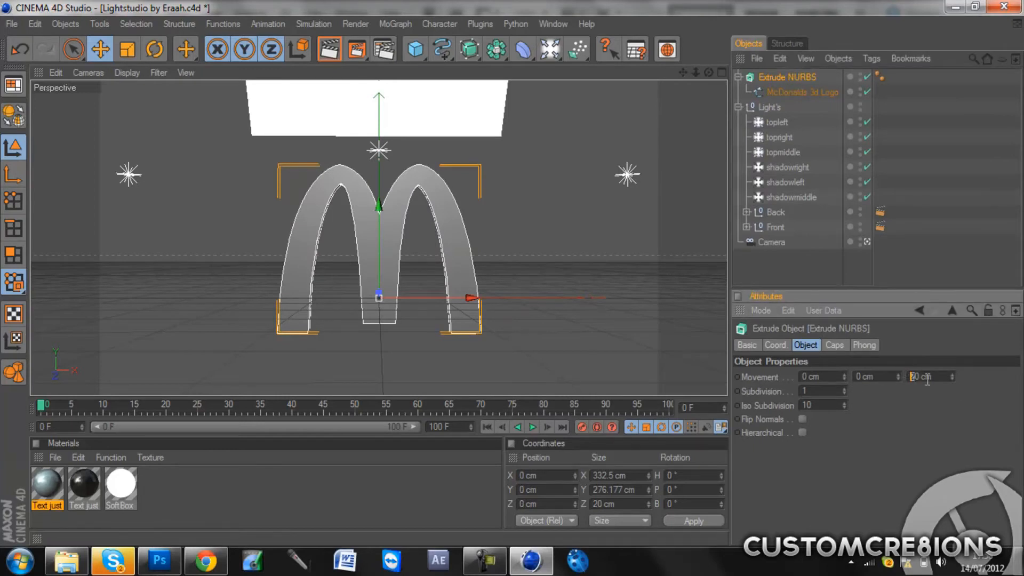
text(15)
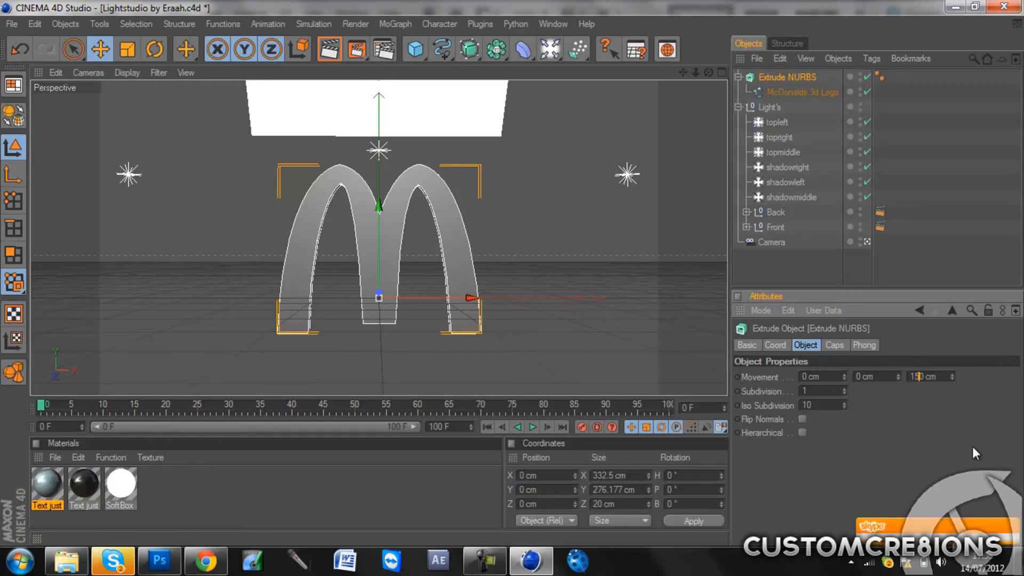
key(Return)
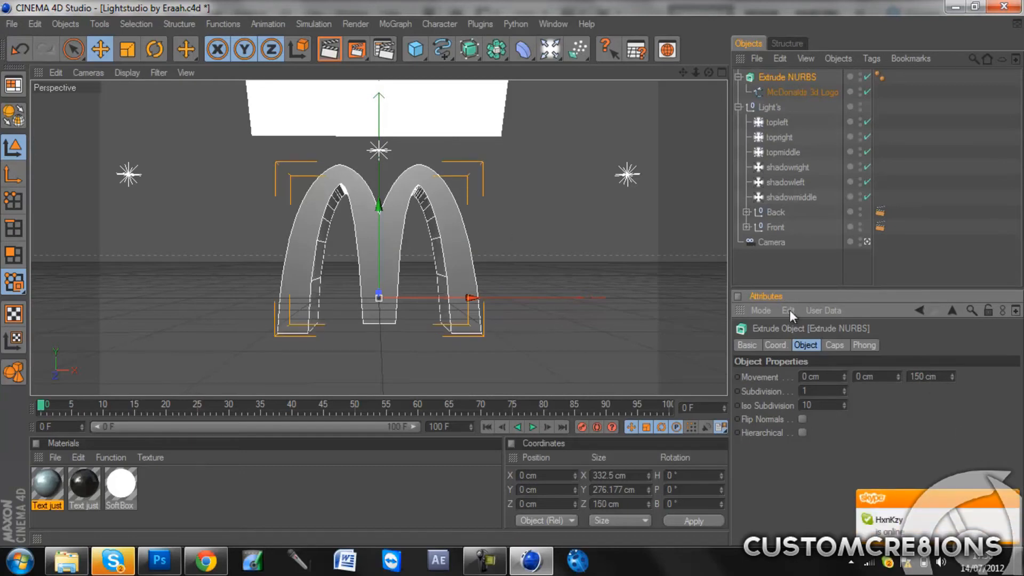
Step: Set the extrusion's start and end caps to Fillet Cap, each with a radius of 1 cm
click(839, 346)
click(830, 377)
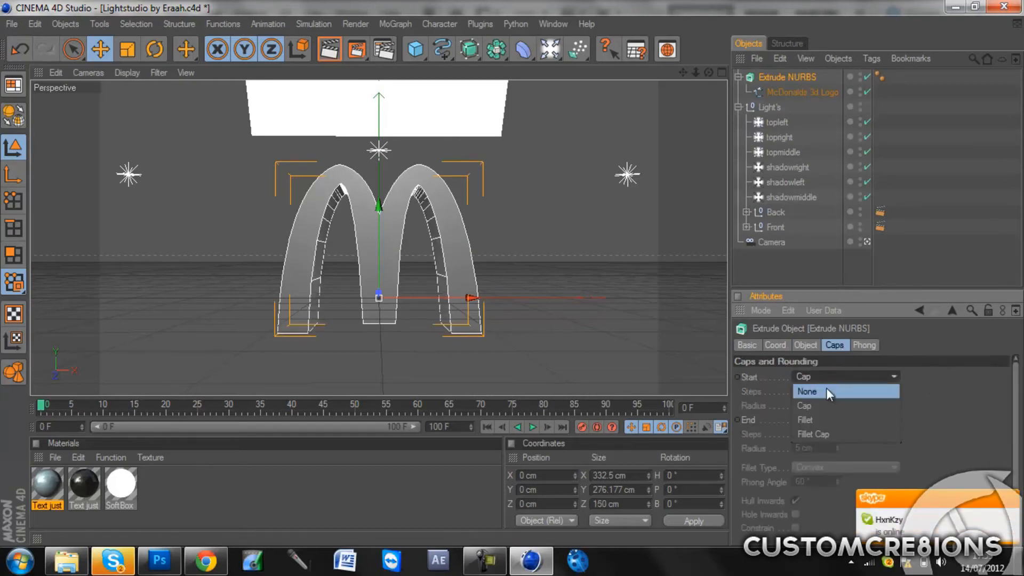
click(822, 425)
click(809, 420)
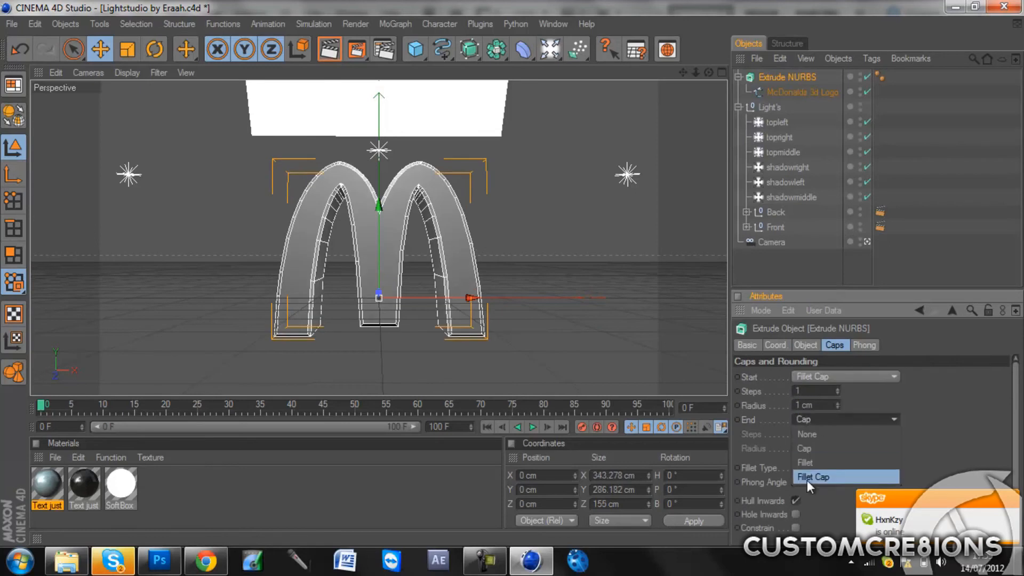
click(808, 479)
drag(804, 448, 778, 442)
text(1)
key(Return)
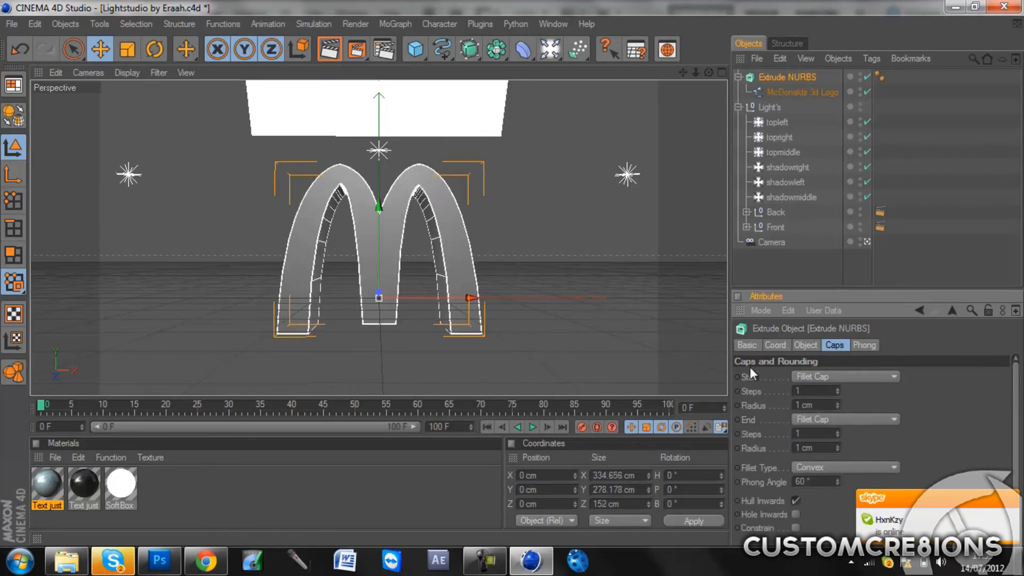
Step: Render the perspective view to preview the extruded golden arches logo
click(329, 50)
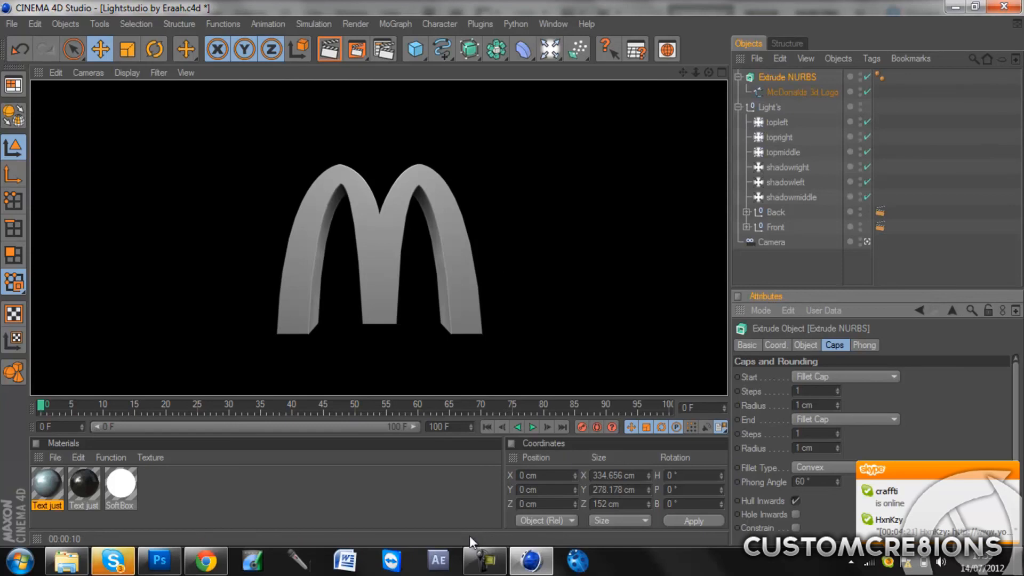
click(483, 561)
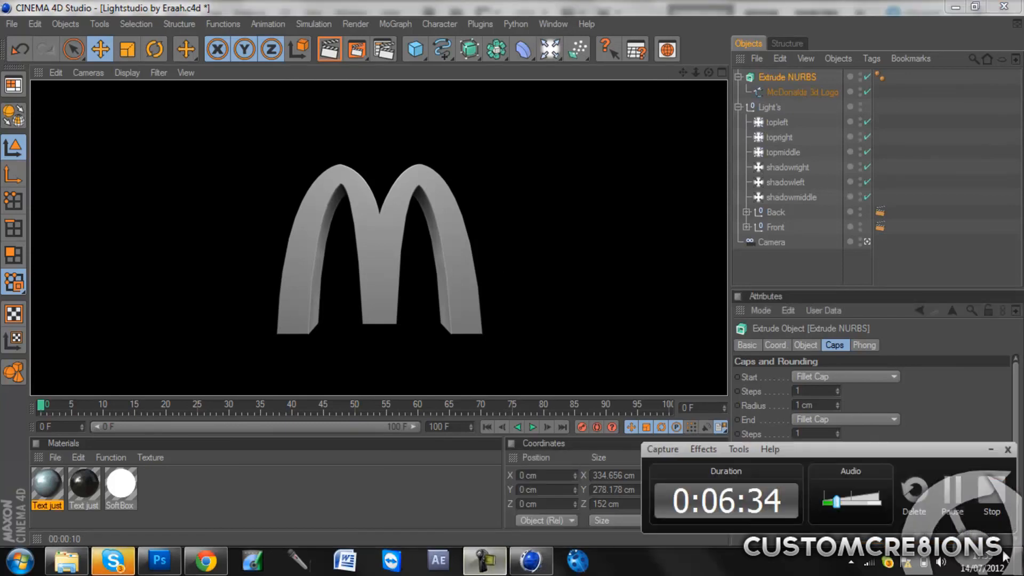